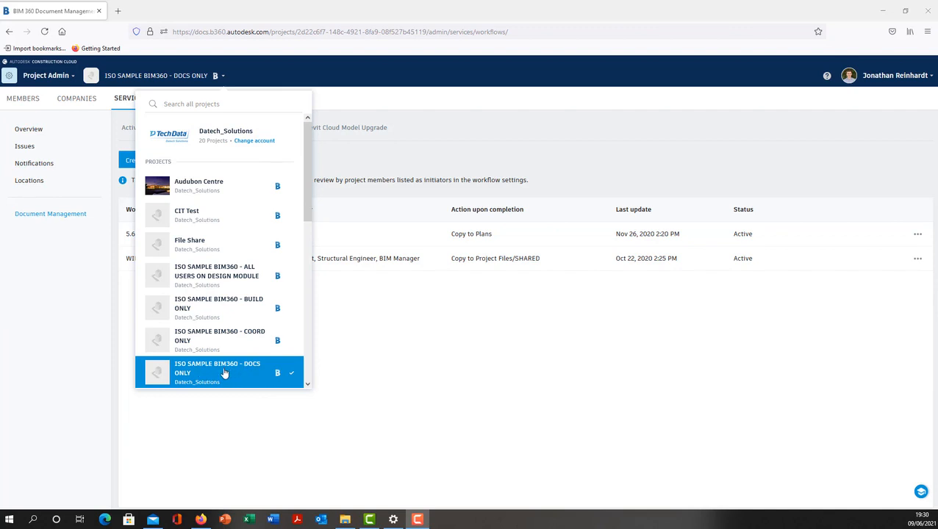
{"action": "left_click", "coordinate": [453, 342]}
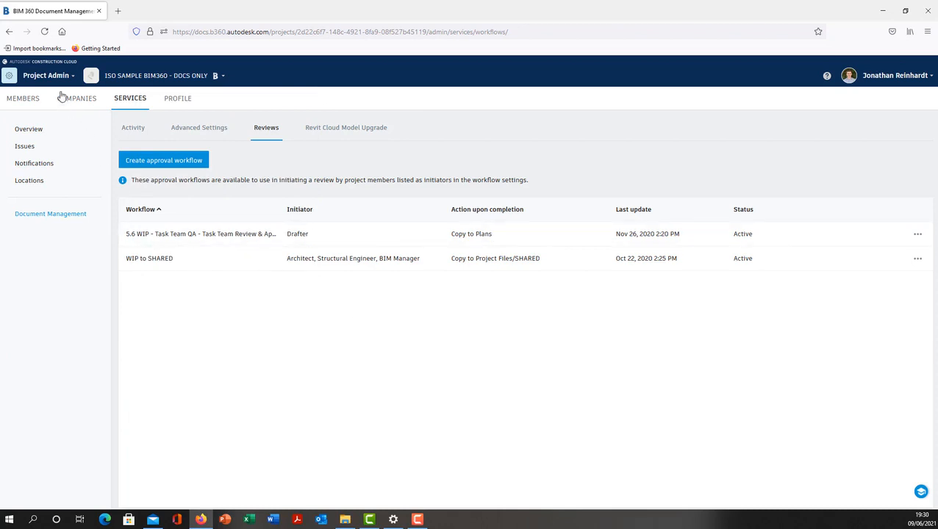
{"action": "left_click", "coordinate": [61, 76]}
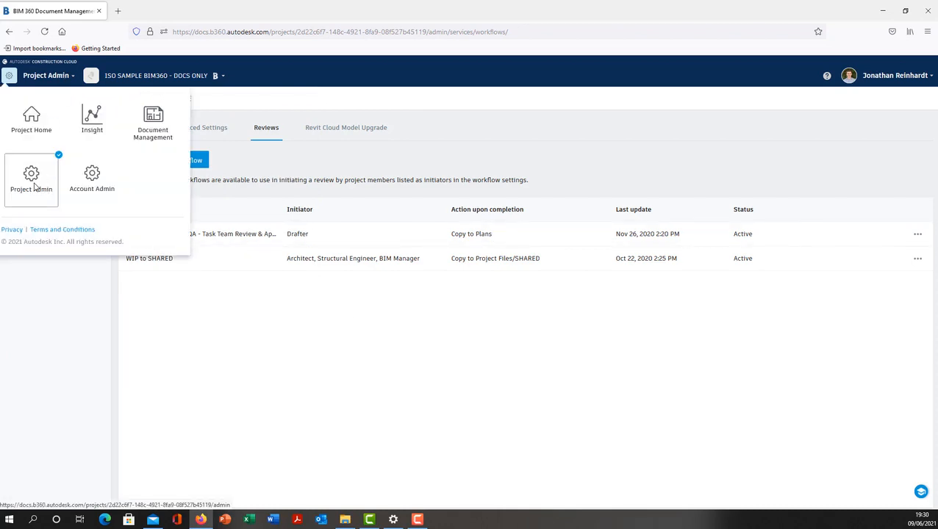
{"action": "left_click", "coordinate": [234, 313]}
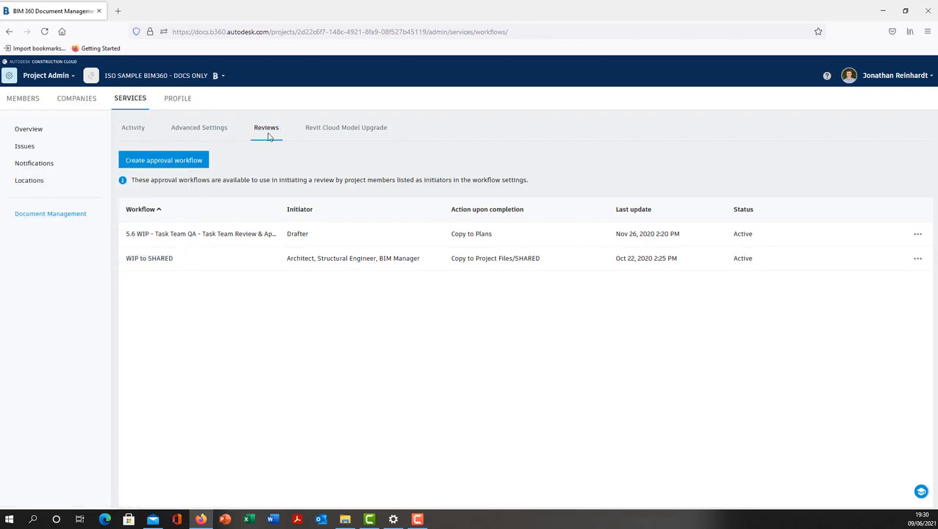
Create an approval workflow from the Two Step Approval template and name it File QA
{"action": "left_click", "coordinate": [197, 162]}
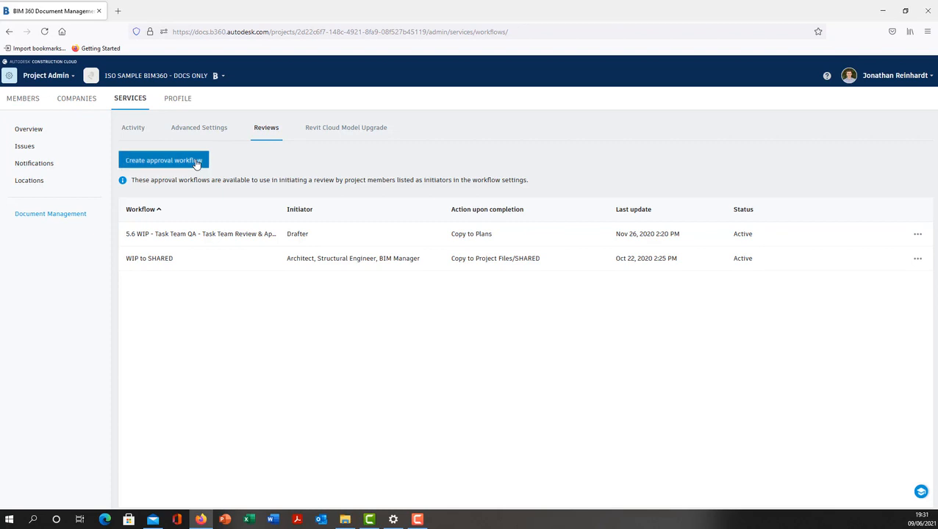
{"action": "left_click", "coordinate": [517, 257]}
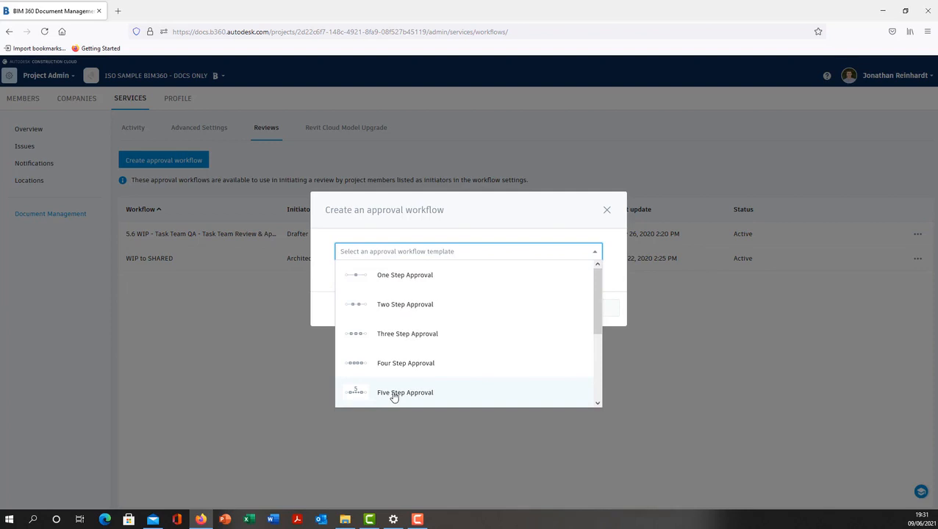
{"action": "left_click", "coordinate": [408, 305]}
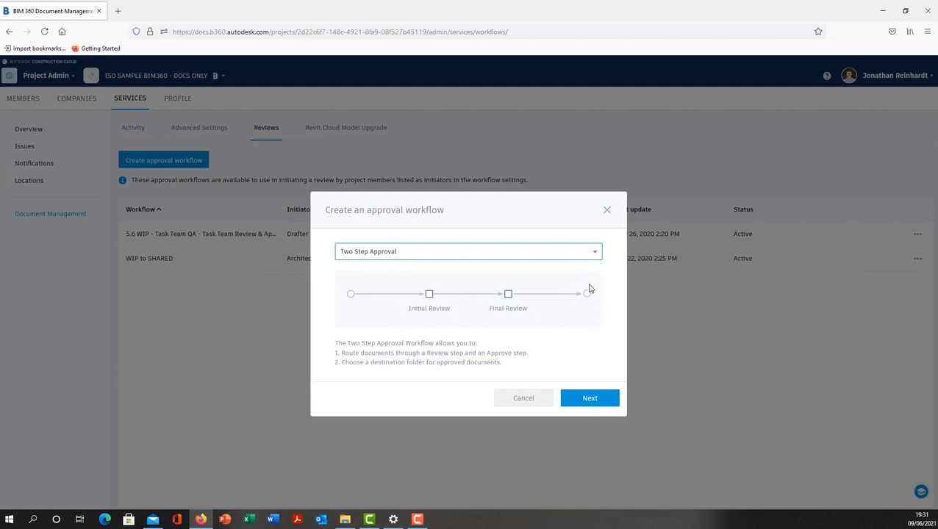
{"action": "left_click", "coordinate": [590, 399]}
{"action": "left_click", "coordinate": [414, 180]}
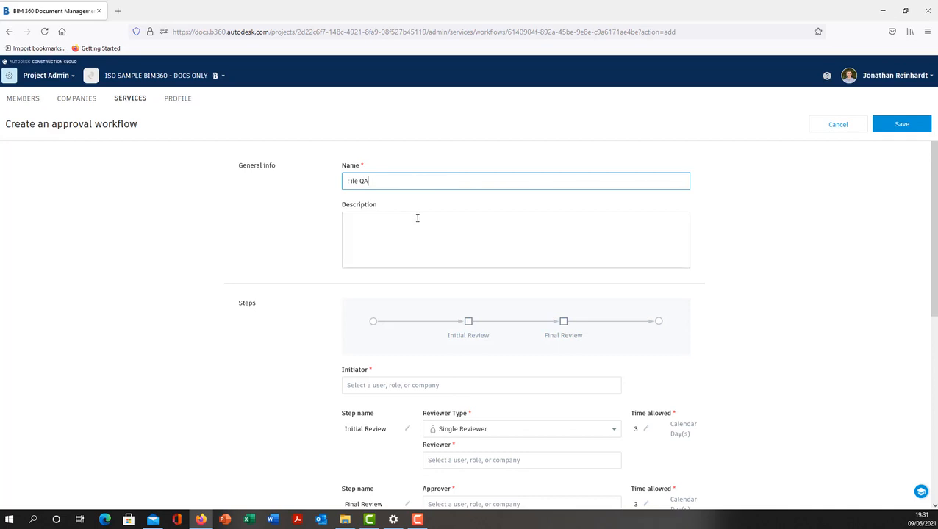
Assign the signed-in user's own account as the initiator of the workflow
{"action": "scroll", "coordinate": [441, 294], "scroll_direction": "down", "scroll_amount": 1}
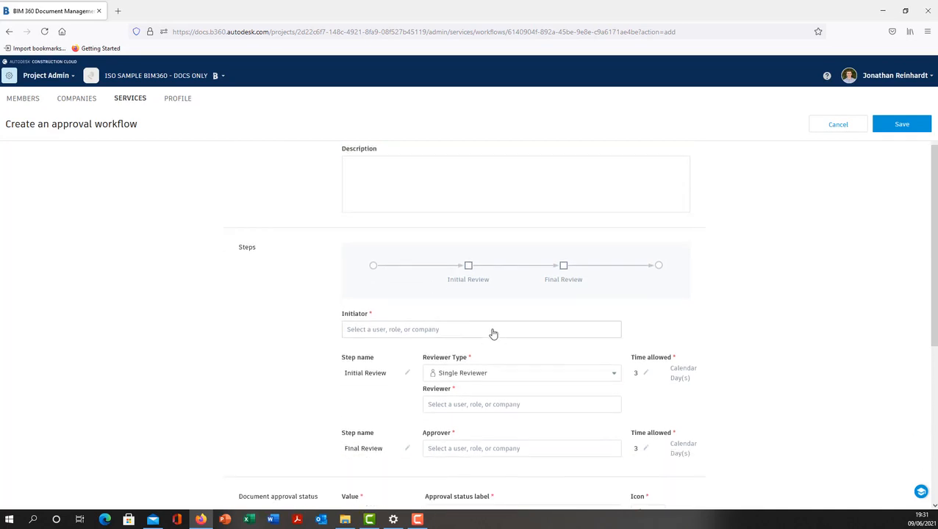
{"action": "left_click", "coordinate": [491, 328]}
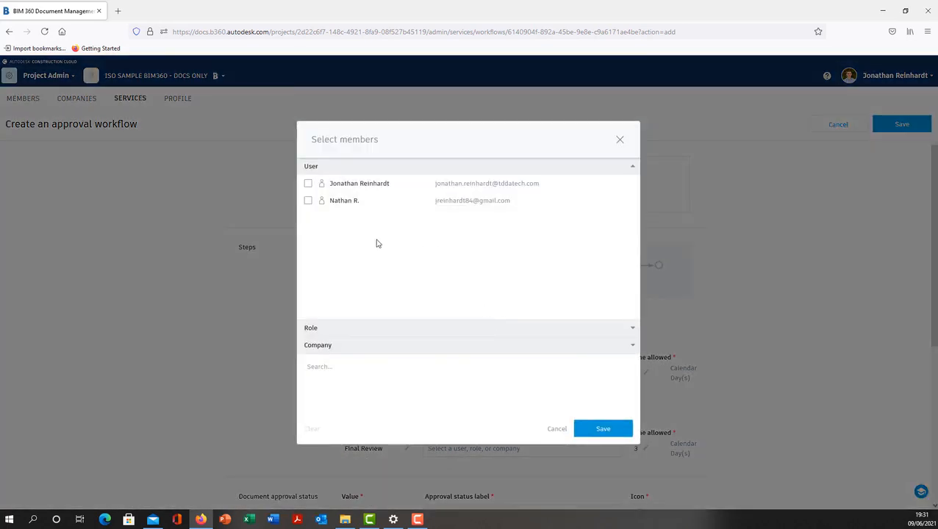
{"action": "left_click", "coordinate": [307, 183]}
{"action": "left_click", "coordinate": [602, 429]}
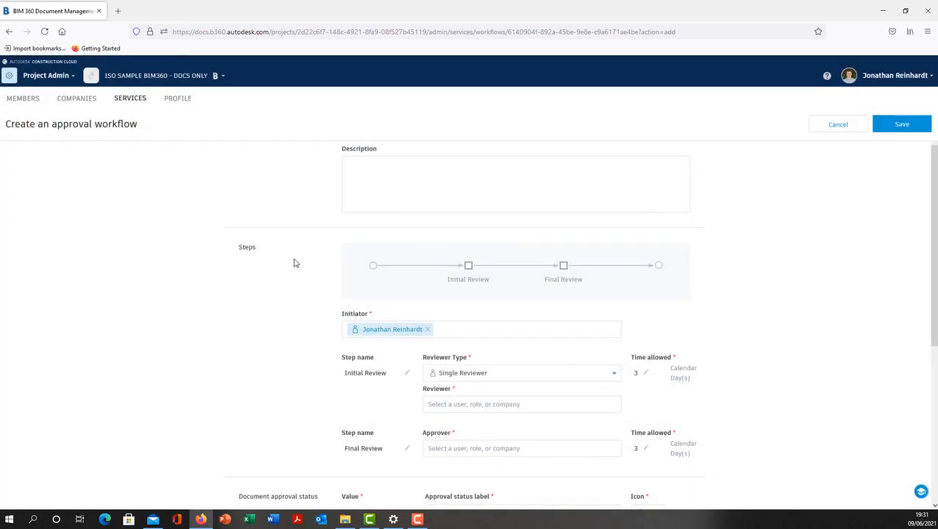
Keep the Initial Review as Single Reviewer and assign the BIM Manager role as its reviewer
{"action": "scroll", "coordinate": [432, 298], "scroll_direction": "down", "scroll_amount": 3}
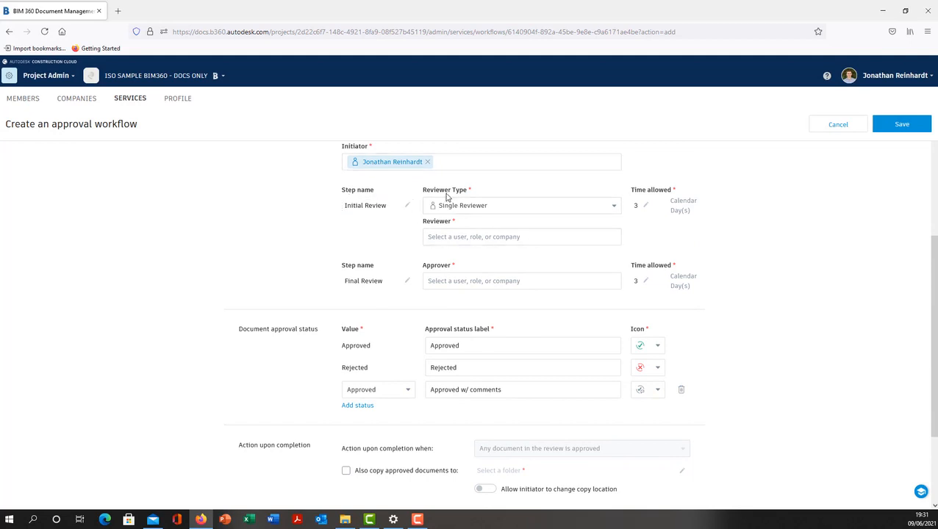
{"action": "left_click", "coordinate": [566, 208]}
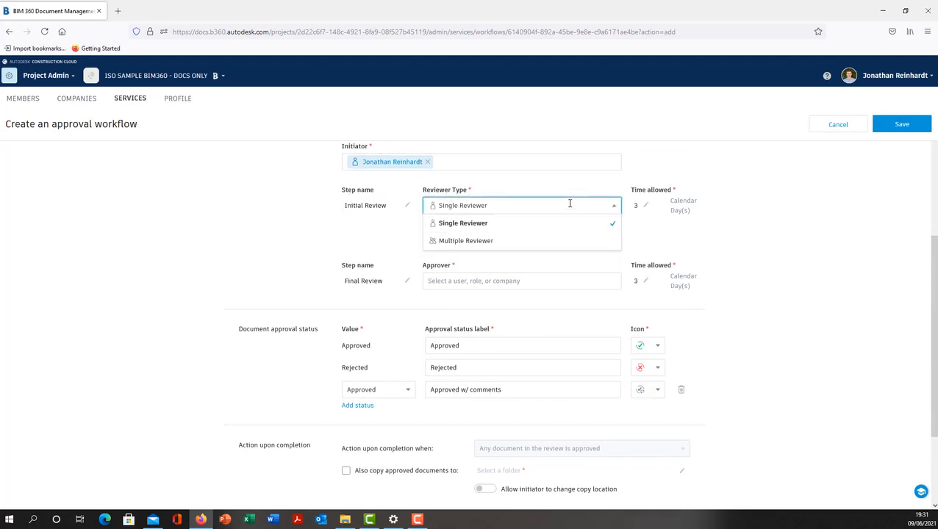
{"action": "left_click", "coordinate": [752, 208]}
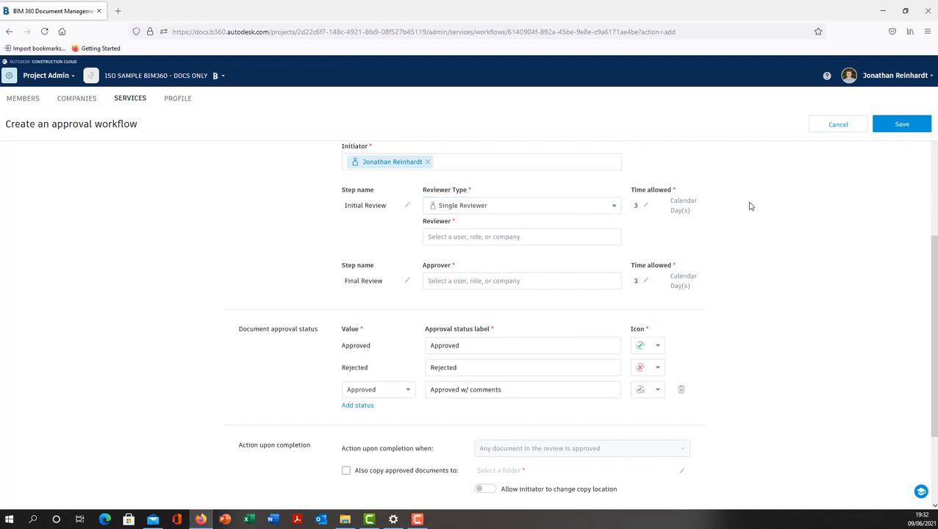
{"action": "left_click", "coordinate": [578, 244]}
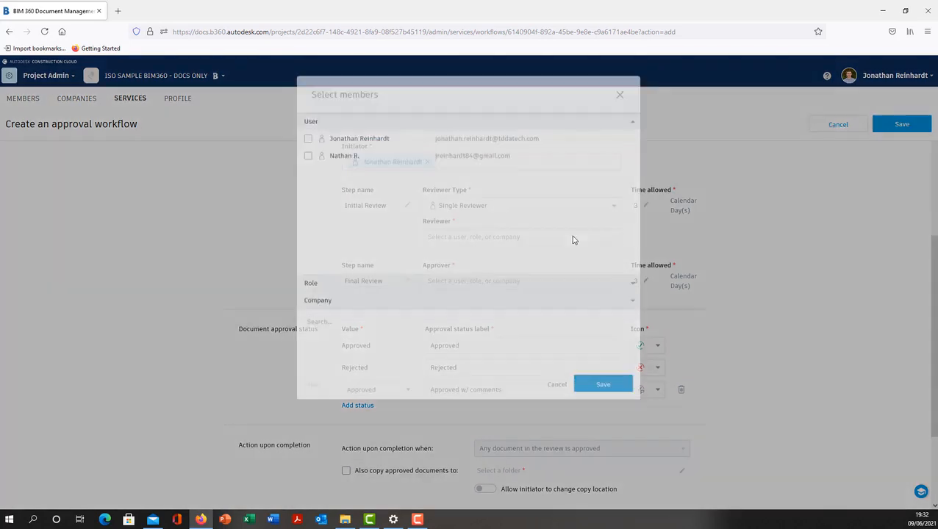
{"action": "left_click", "coordinate": [338, 329]}
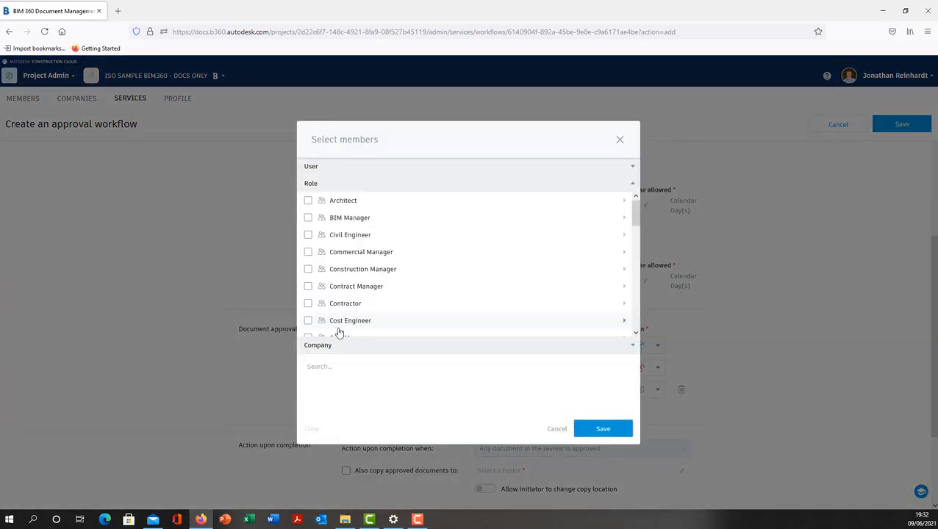
{"action": "left_click", "coordinate": [308, 218]}
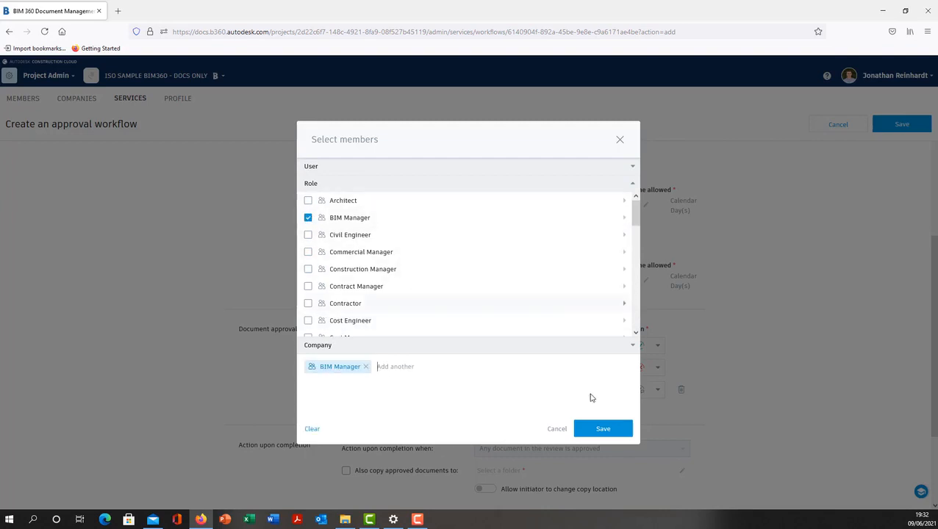
{"action": "left_click", "coordinate": [603, 429]}
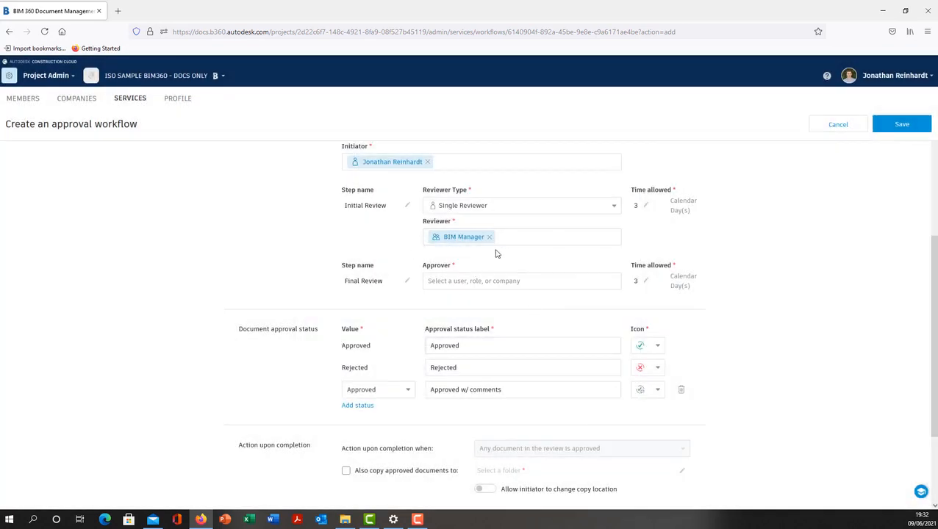
Assign the Quantity Surveyor role as the approver of the Final Review step
{"action": "left_click", "coordinate": [560, 281]}
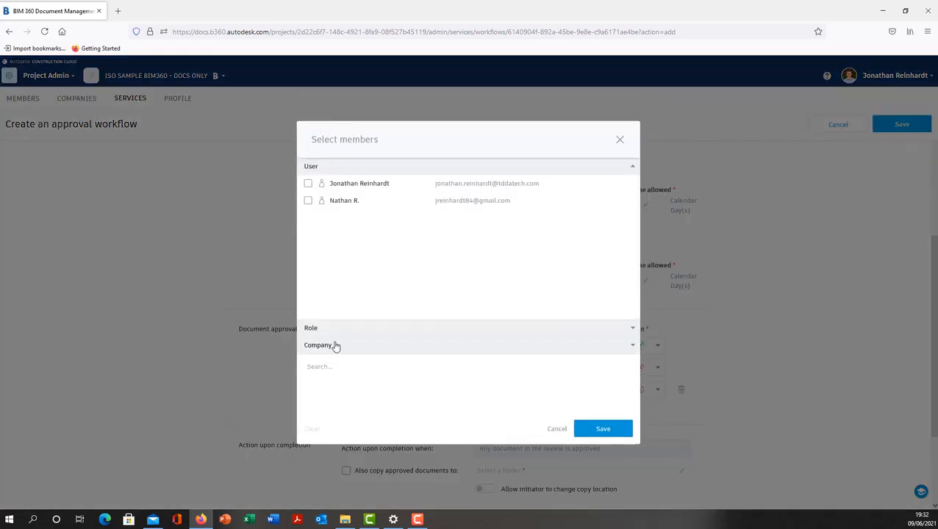
{"action": "left_click", "coordinate": [362, 328]}
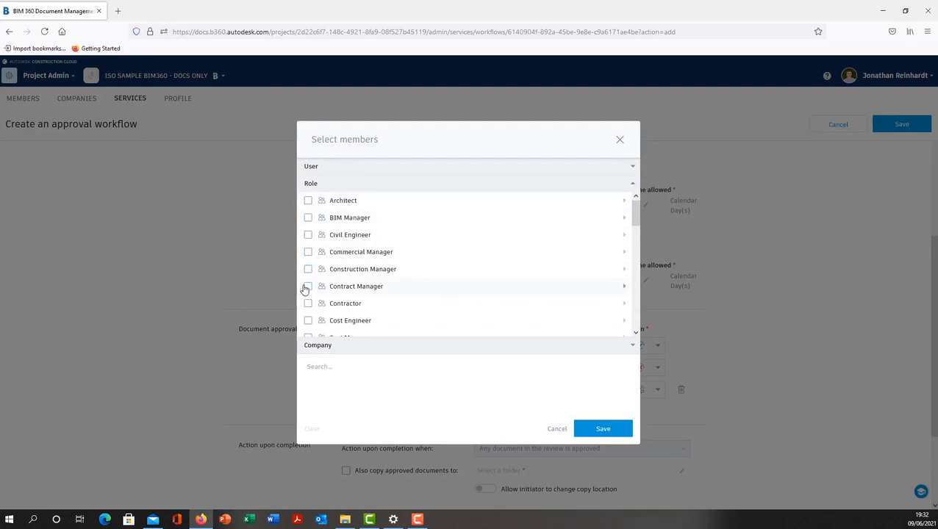
{"action": "scroll", "coordinate": [308, 285], "scroll_direction": "down", "scroll_amount": 3}
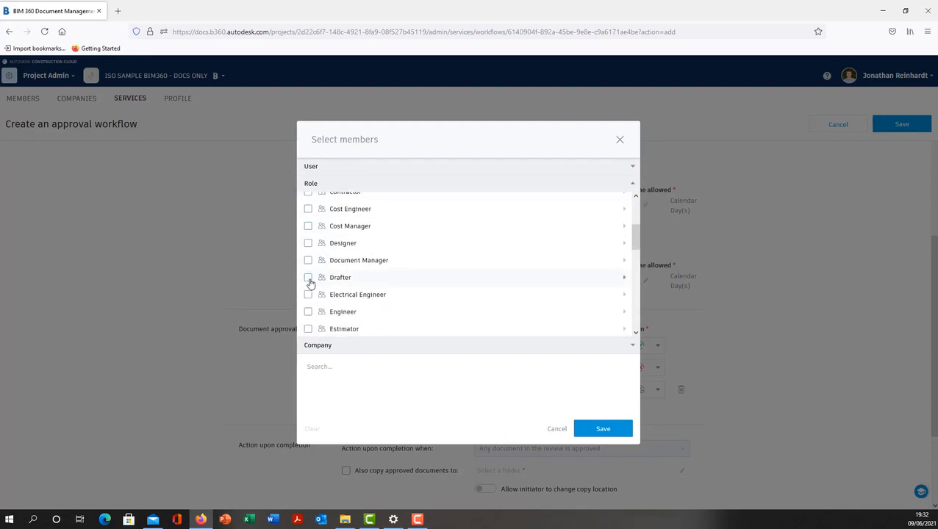
{"action": "scroll", "coordinate": [307, 279], "scroll_direction": "down", "scroll_amount": 3}
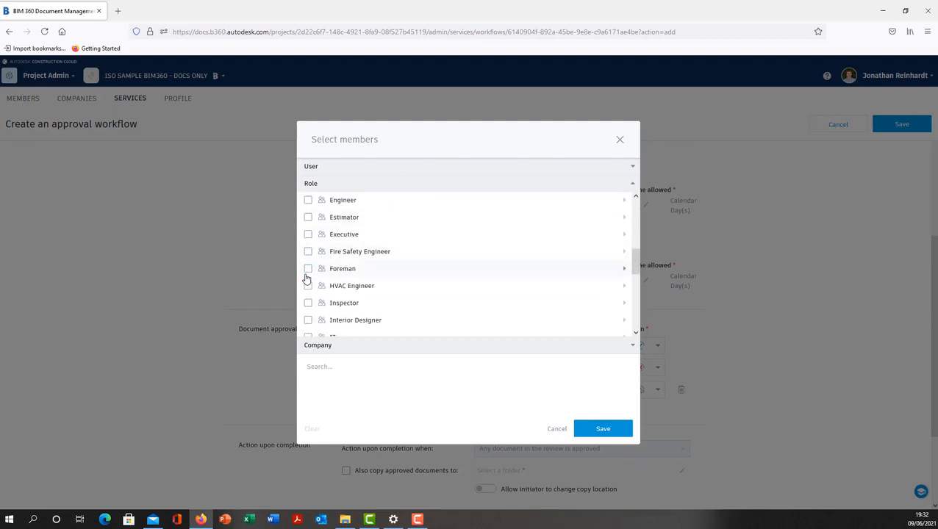
{"action": "scroll", "coordinate": [307, 276], "scroll_direction": "up", "scroll_amount": 2}
{"action": "scroll", "coordinate": [306, 274], "scroll_direction": "down", "scroll_amount": 3}
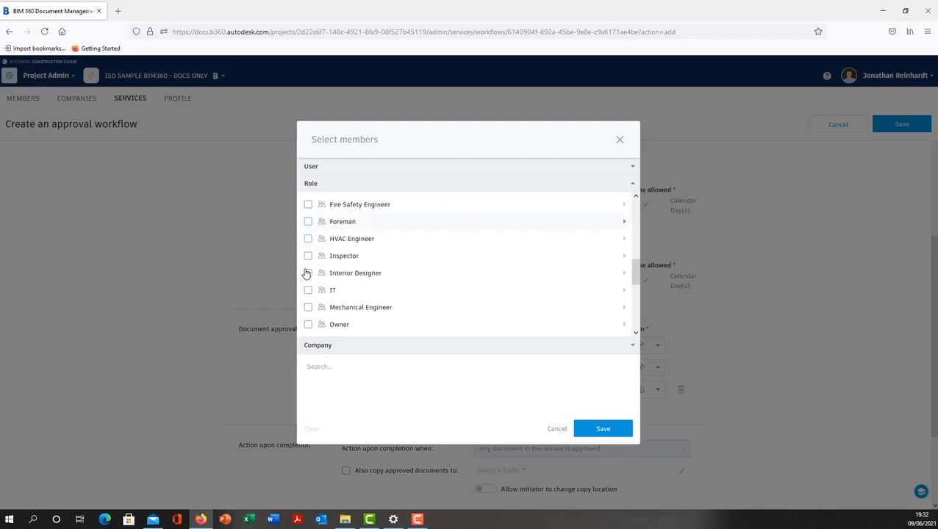
{"action": "scroll", "coordinate": [304, 274], "scroll_direction": "down", "scroll_amount": 4}
{"action": "left_click", "coordinate": [308, 290]}
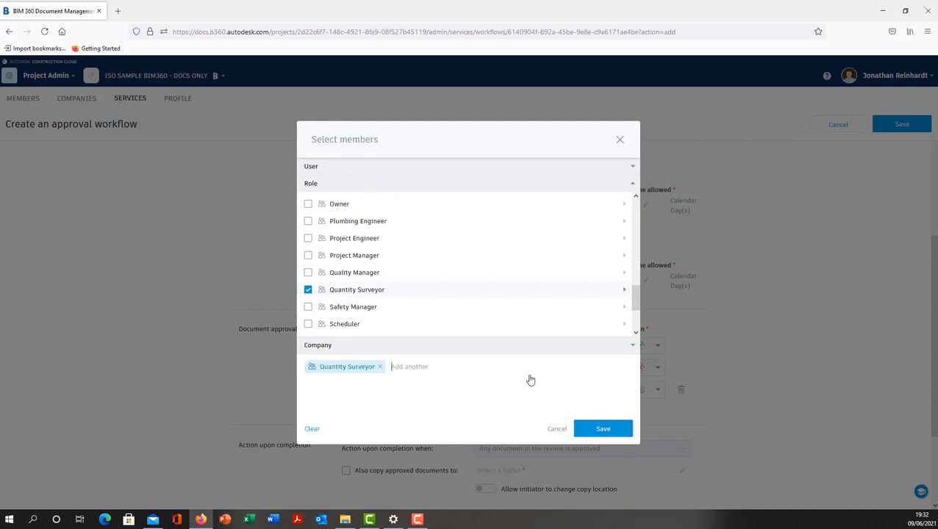
{"action": "left_click", "coordinate": [601, 429]}
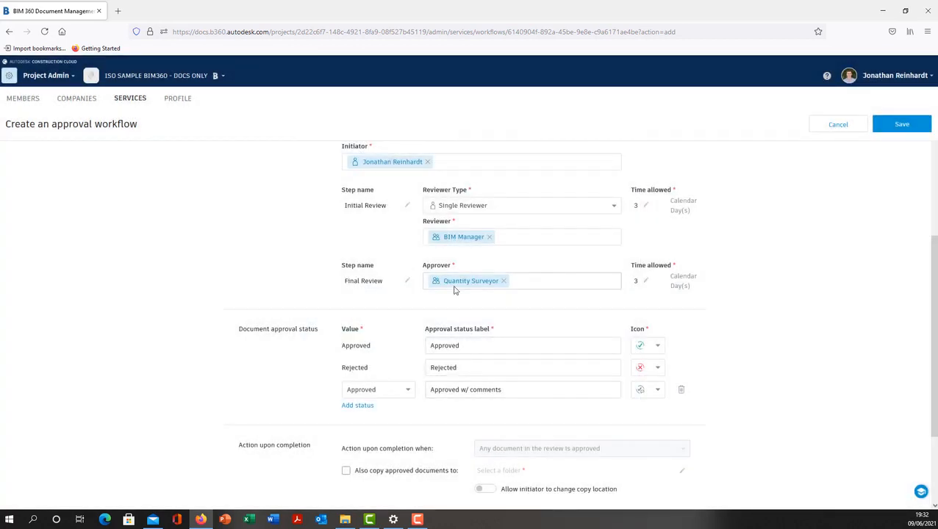
Enable copying approved documents upon completion, with Project Files/SHARED/Architecture (A) as the destination folder
{"action": "scroll", "coordinate": [397, 286], "scroll_direction": "down", "scroll_amount": 3}
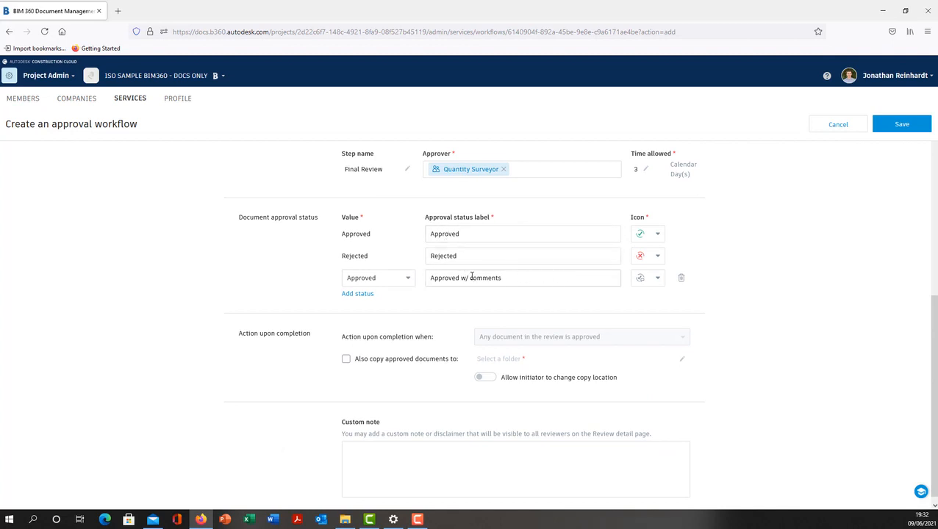
{"action": "scroll", "coordinate": [471, 277], "scroll_direction": "down", "scroll_amount": 1}
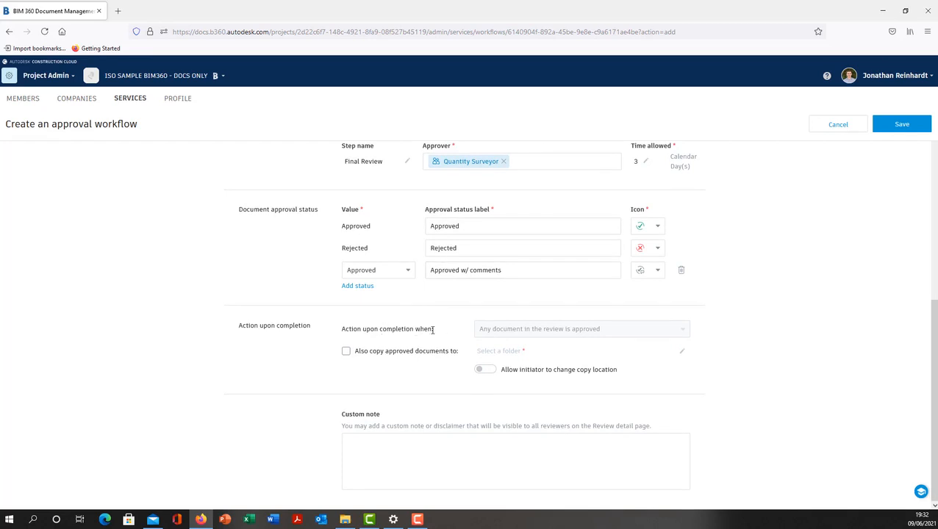
{"action": "left_click", "coordinate": [346, 352]}
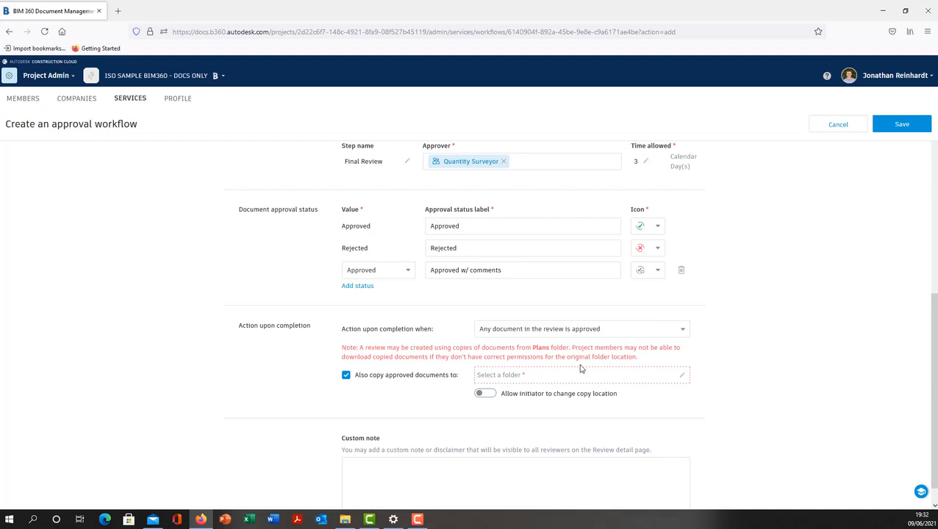
{"action": "left_click", "coordinate": [651, 376]}
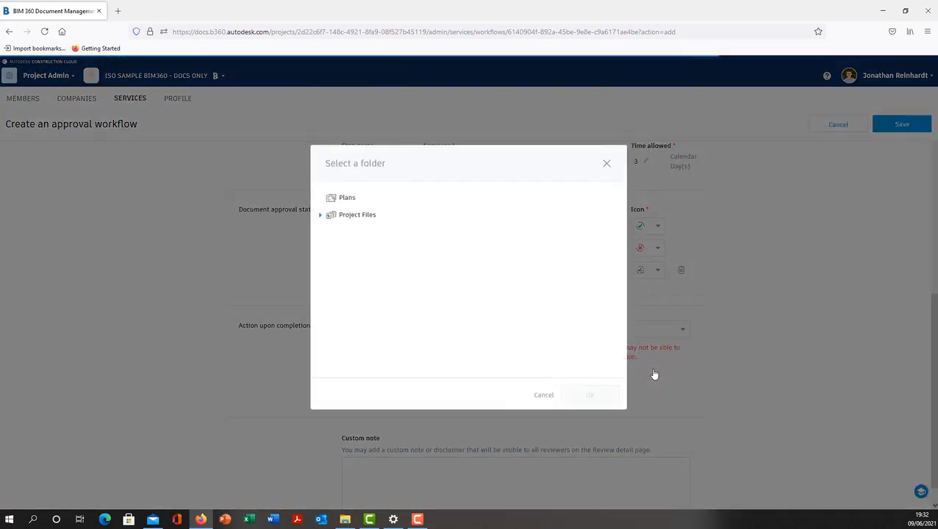
{"action": "left_click", "coordinate": [319, 216]}
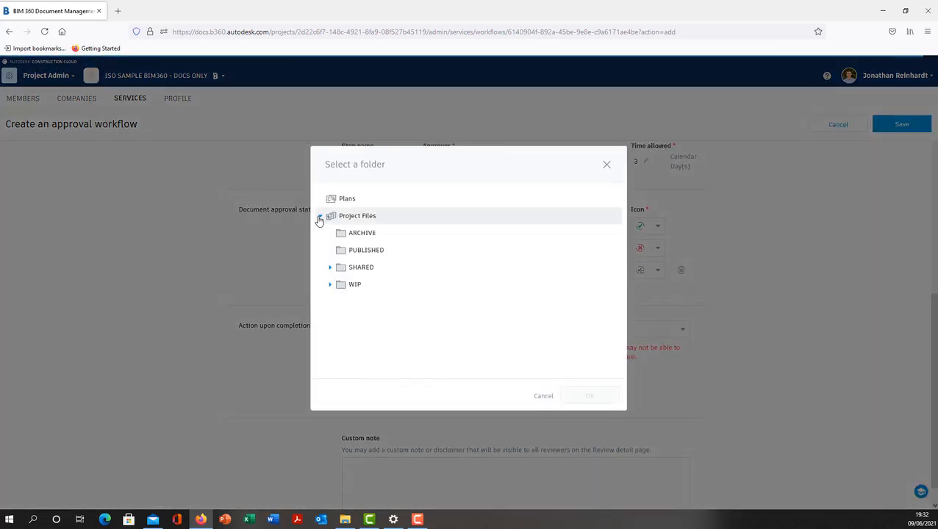
{"action": "left_click", "coordinate": [330, 268]}
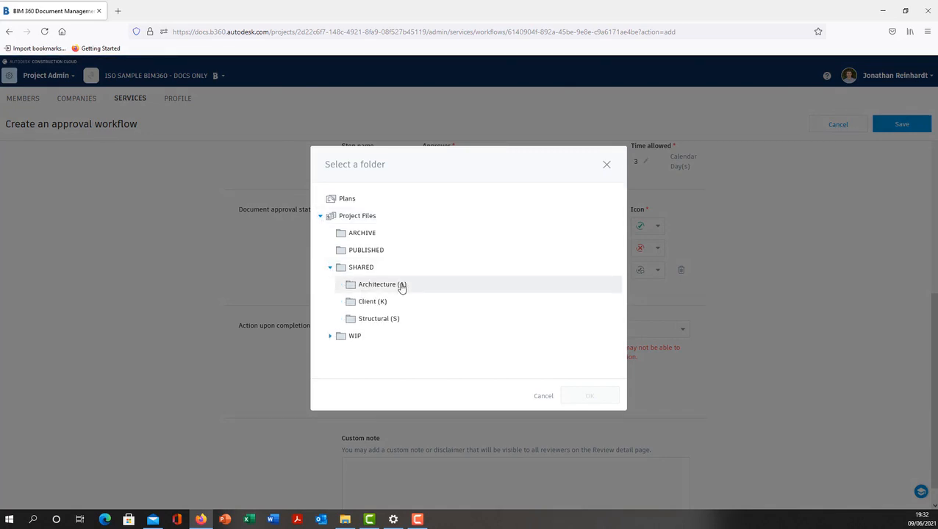
{"action": "left_click", "coordinate": [402, 286]}
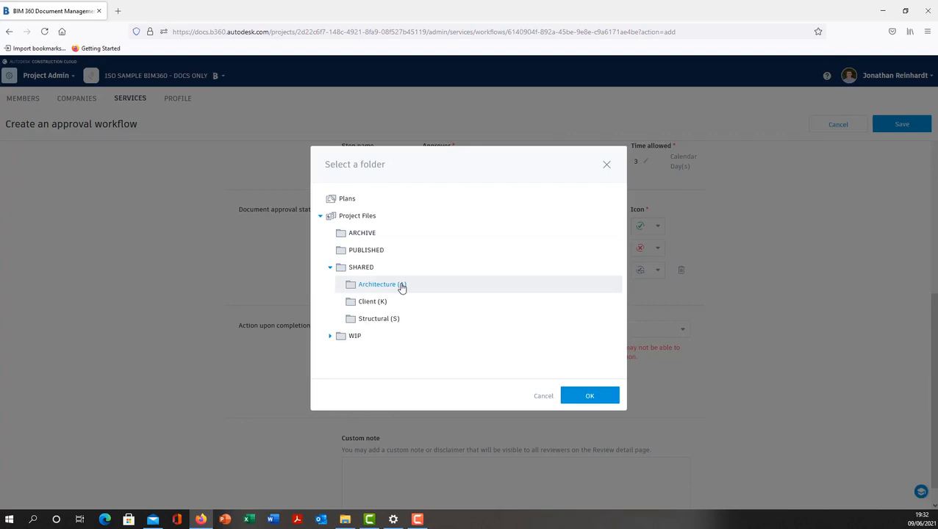
{"action": "left_click", "coordinate": [586, 396]}
Save the File QA approval workflow and switch to the project's Document Management module
{"action": "scroll", "coordinate": [613, 286], "scroll_direction": "down", "scroll_amount": 1}
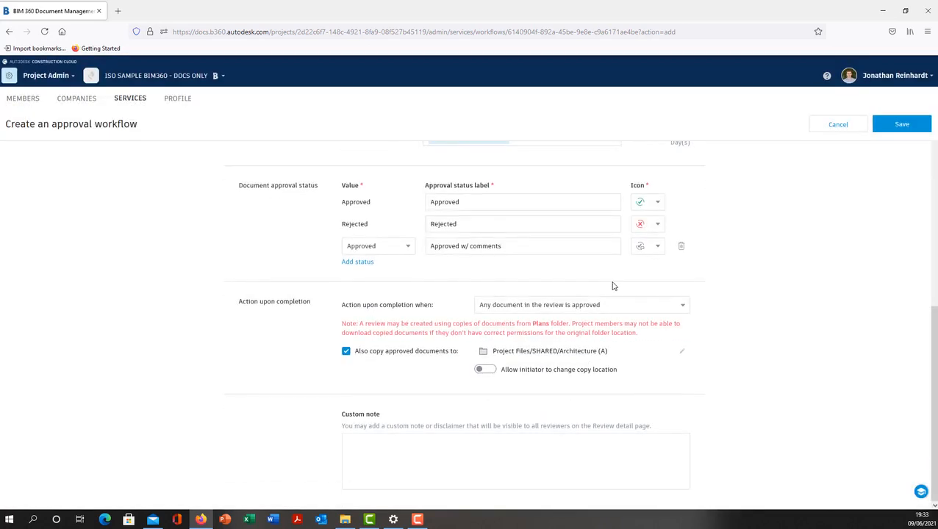
{"action": "scroll", "coordinate": [687, 352], "scroll_direction": "up", "scroll_amount": 4}
{"action": "scroll", "coordinate": [700, 339], "scroll_direction": "up", "scroll_amount": 2}
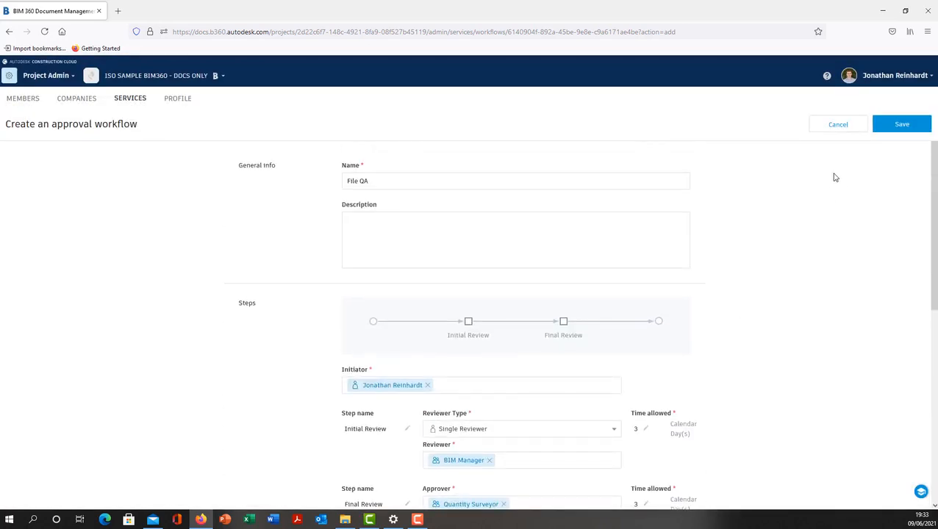
{"action": "left_click", "coordinate": [902, 128]}
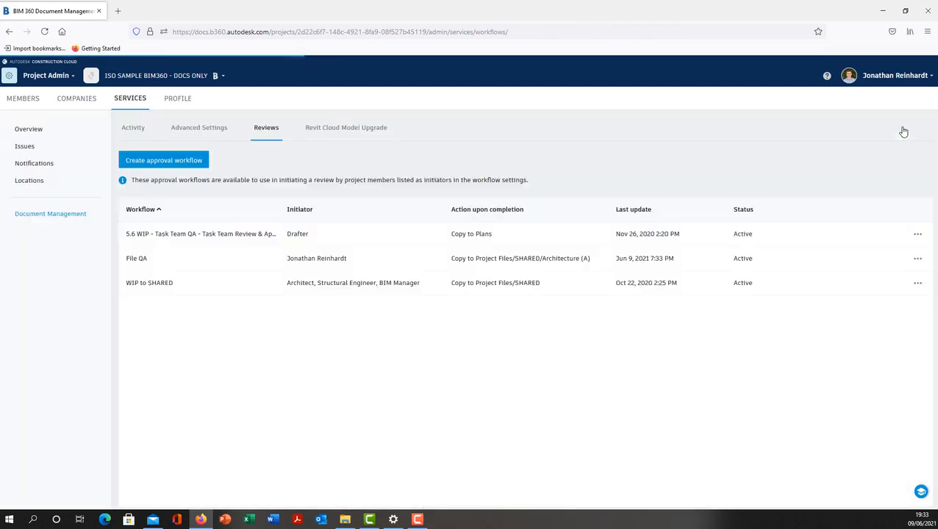
{"action": "left_click", "coordinate": [59, 81]}
{"action": "left_click", "coordinate": [136, 123]}
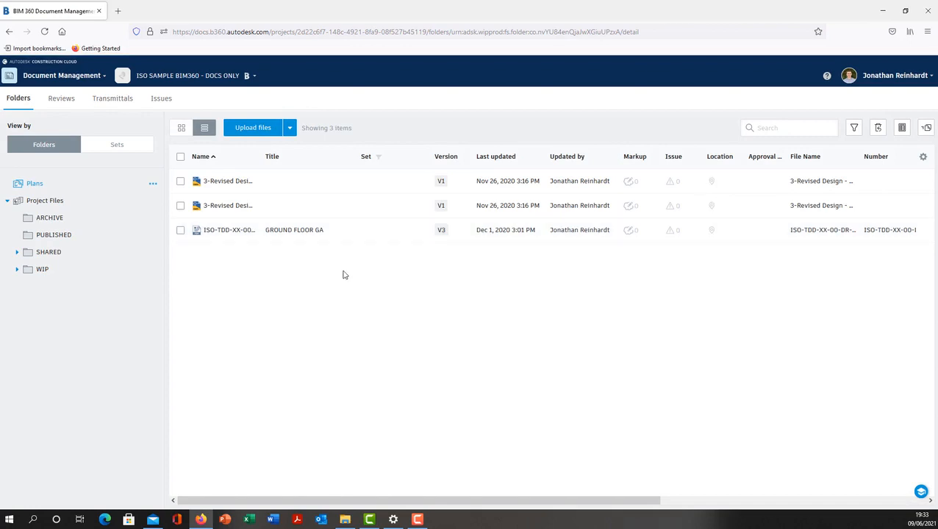
Begin a review submission for ISO-DT-00-00-DR-A-0001.pdf from the WIP Architecture (A) folder
{"action": "left_click", "coordinate": [74, 272]}
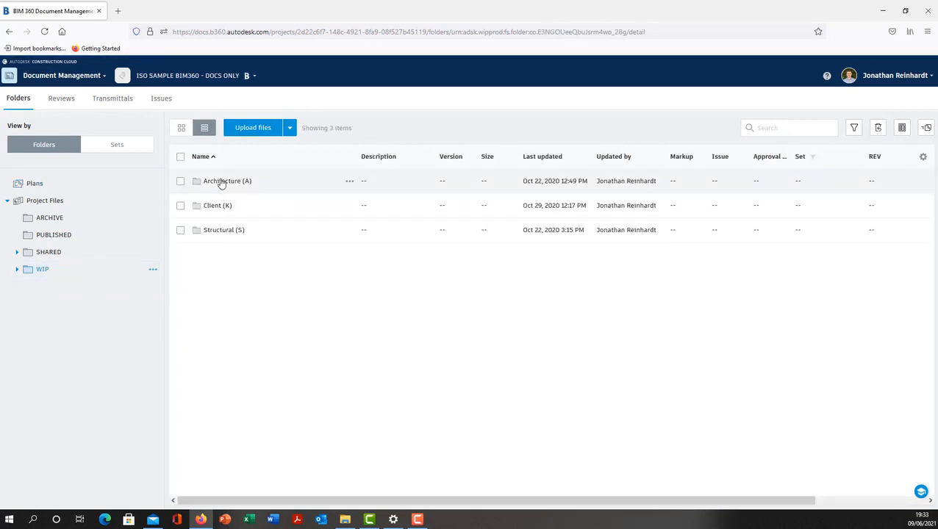
{"action": "left_click", "coordinate": [221, 182]}
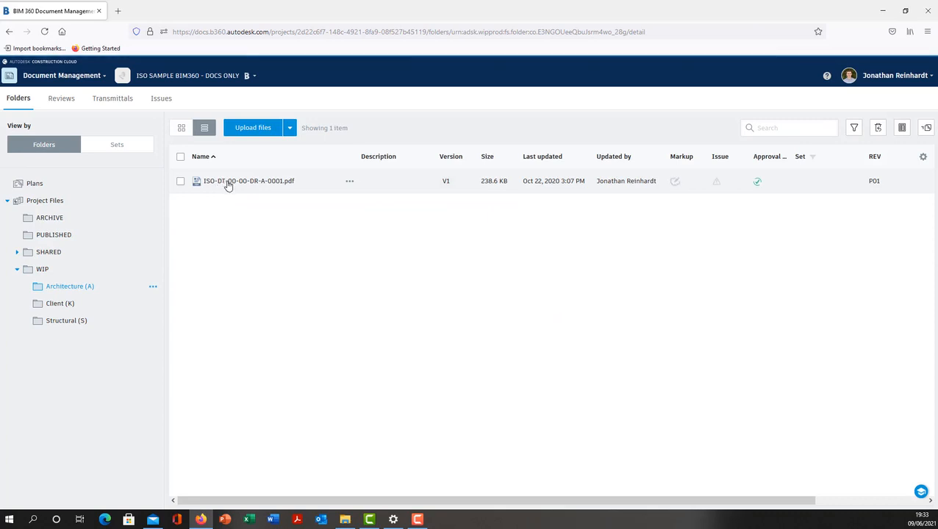
{"action": "left_click", "coordinate": [180, 182]}
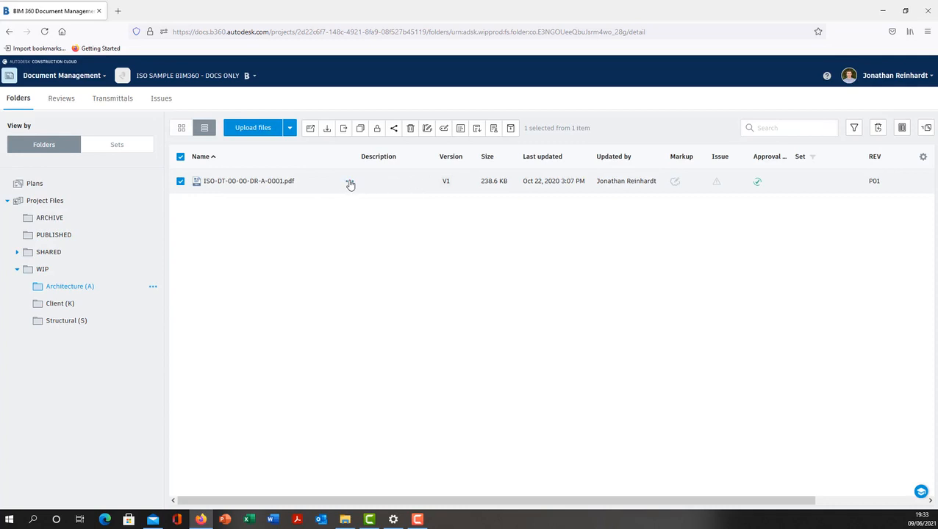
{"action": "left_click", "coordinate": [350, 183]}
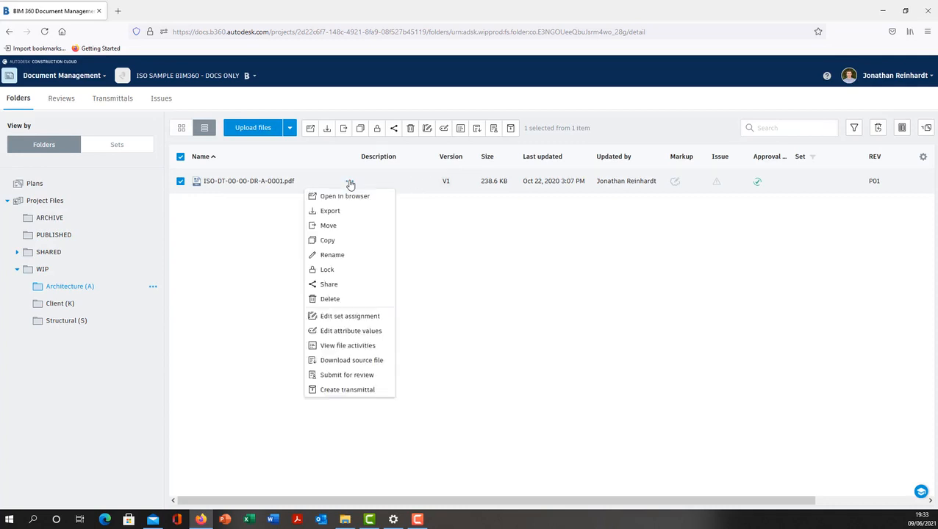
{"action": "left_click", "coordinate": [346, 375]}
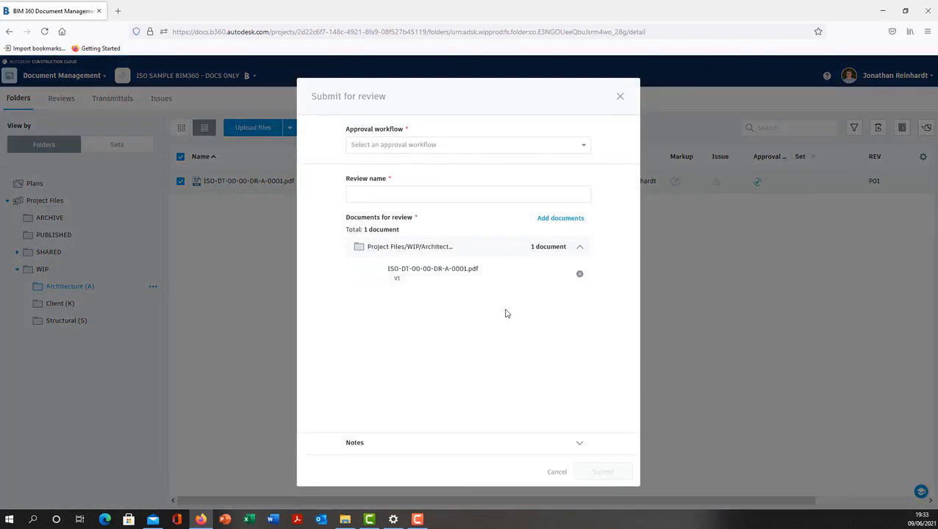
Try to submit the document through the File QA approval workflow with the review name Ground Floor Plan Initial Design
{"action": "left_click", "coordinate": [579, 147]}
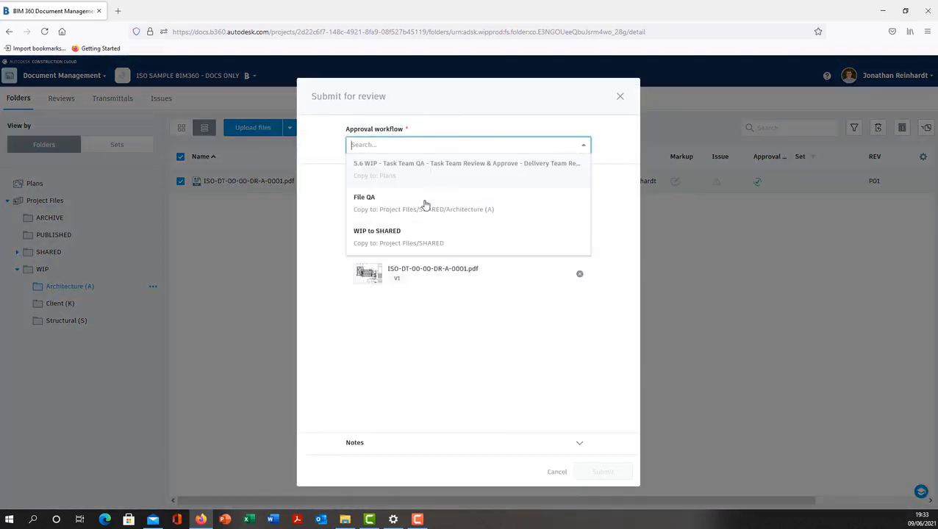
{"action": "left_click", "coordinate": [376, 205]}
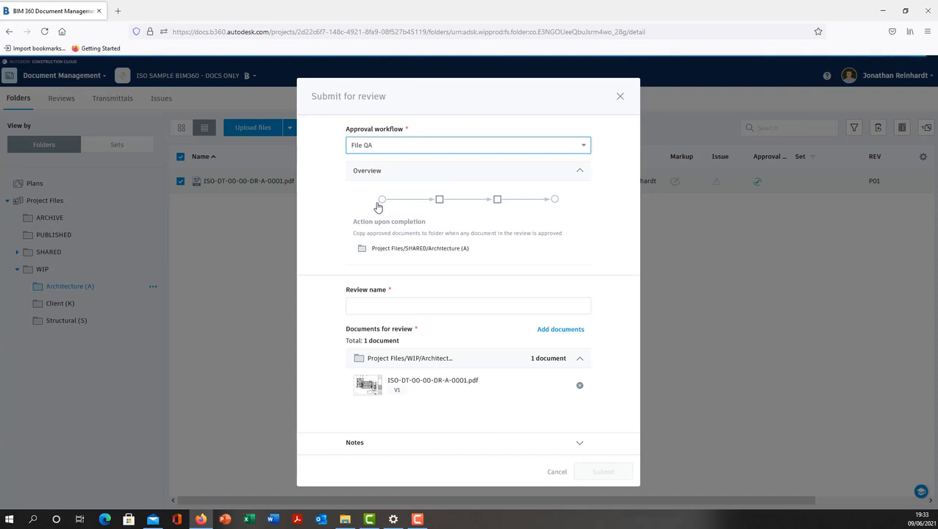
{"action": "left_click", "coordinate": [413, 306]}
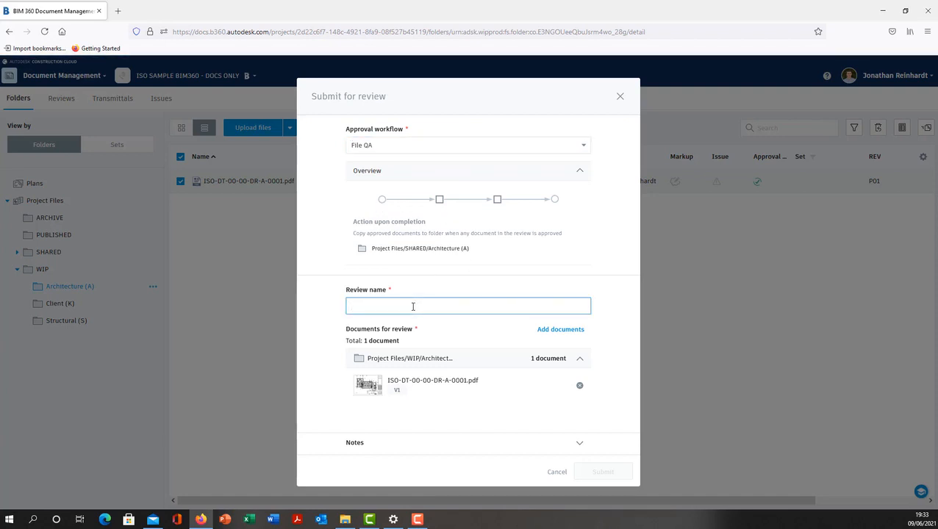
{"action": "type", "text": "Ground Floor Plan Inital Design"}
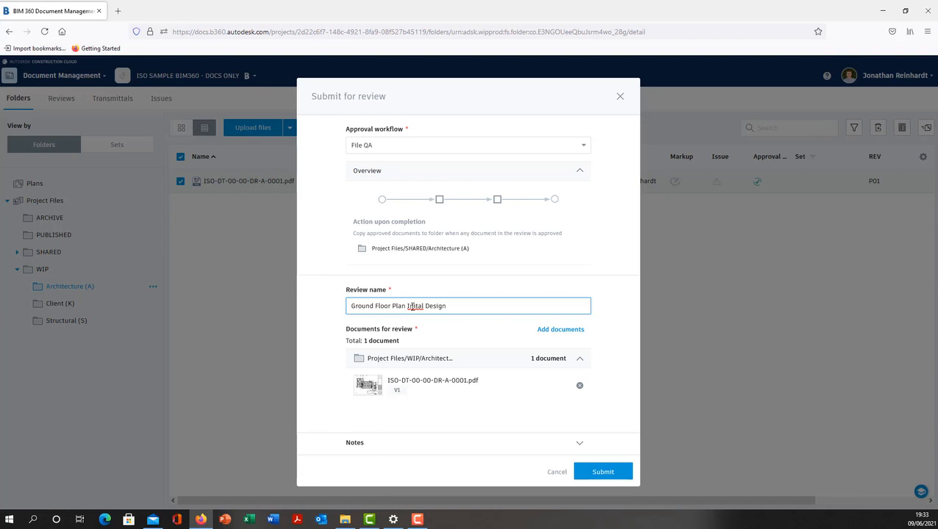
{"action": "right_click", "coordinate": [421, 306]}
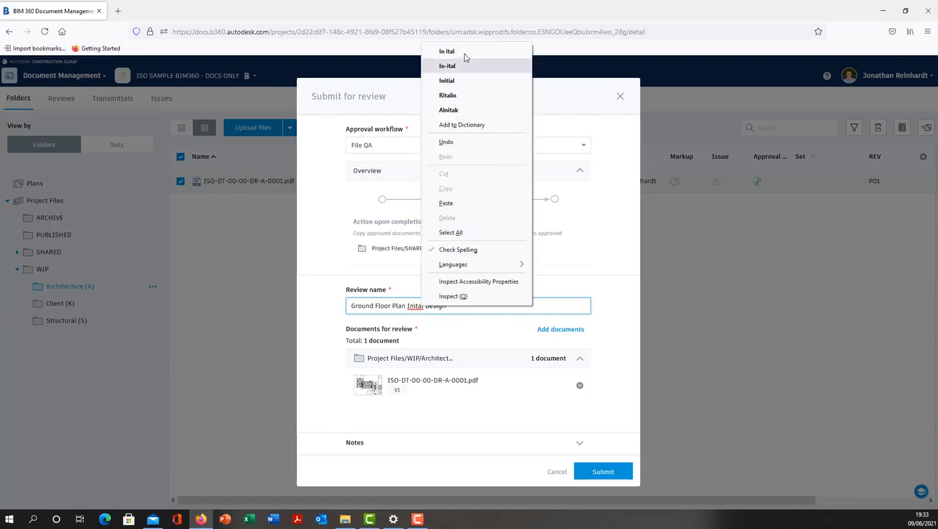
{"action": "left_click", "coordinate": [448, 80]}
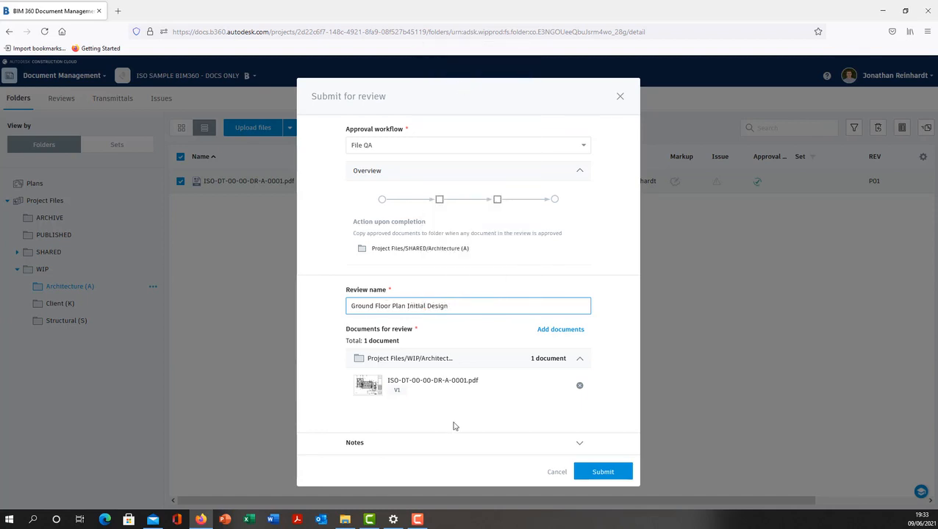
{"action": "left_click", "coordinate": [597, 471]}
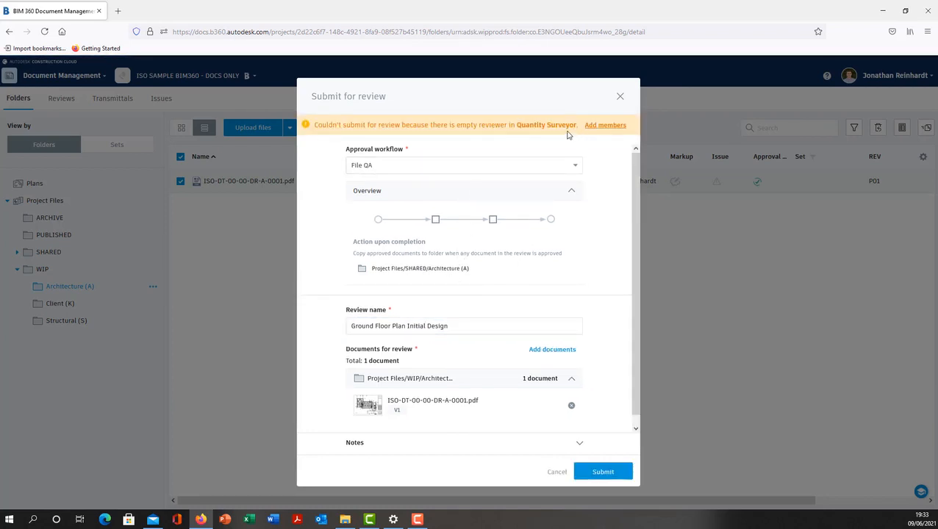
Open the project members list and add the Quantity Surveyor role to the MB Structures Ltd. member
{"action": "left_click", "coordinate": [609, 126]}
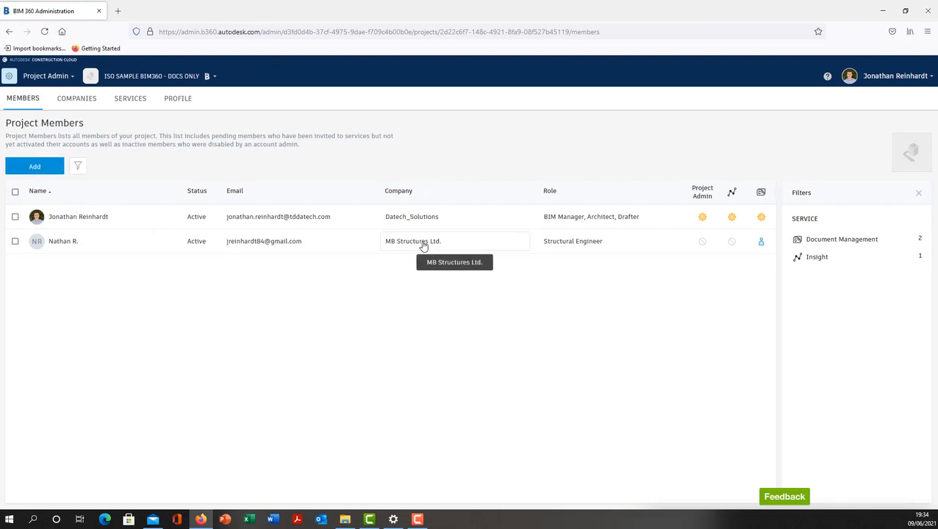
{"action": "left_click", "coordinate": [637, 245]}
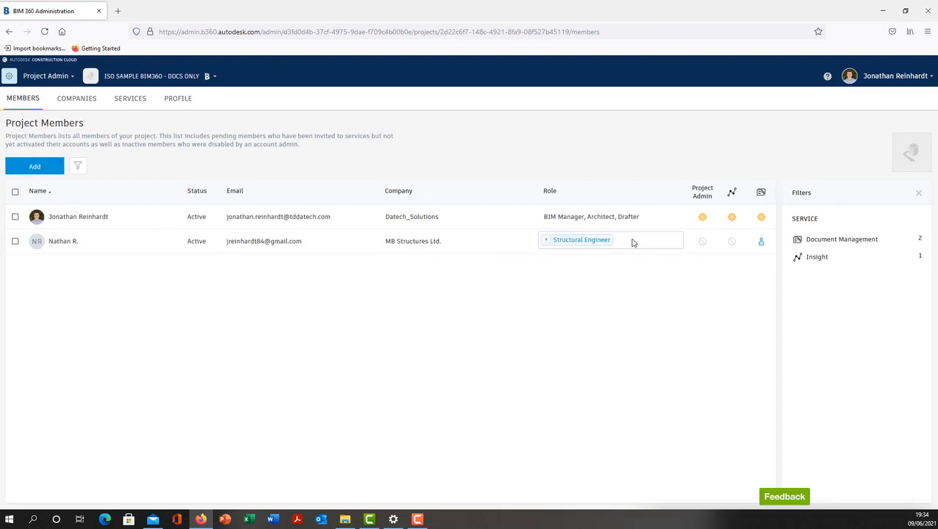
{"action": "left_click", "coordinate": [631, 240]}
{"action": "type", "text": "qu"}
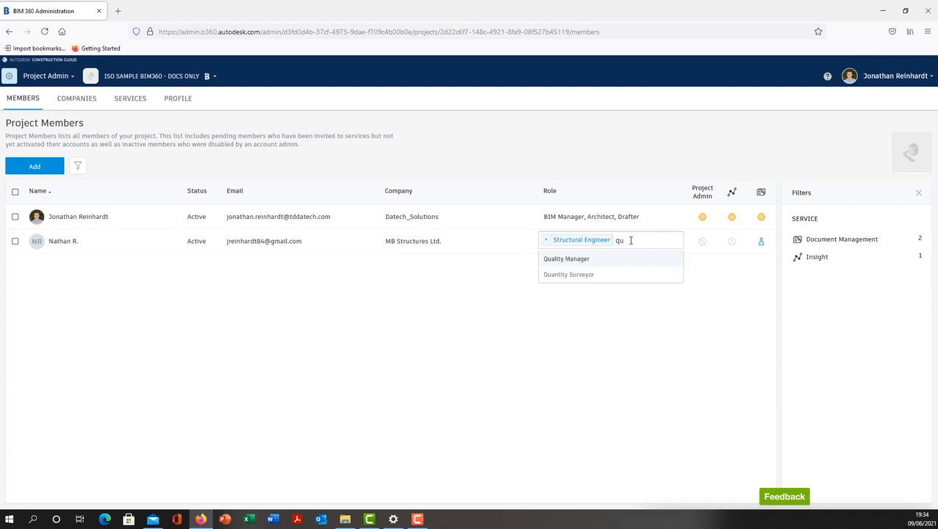
{"action": "left_click", "coordinate": [566, 276]}
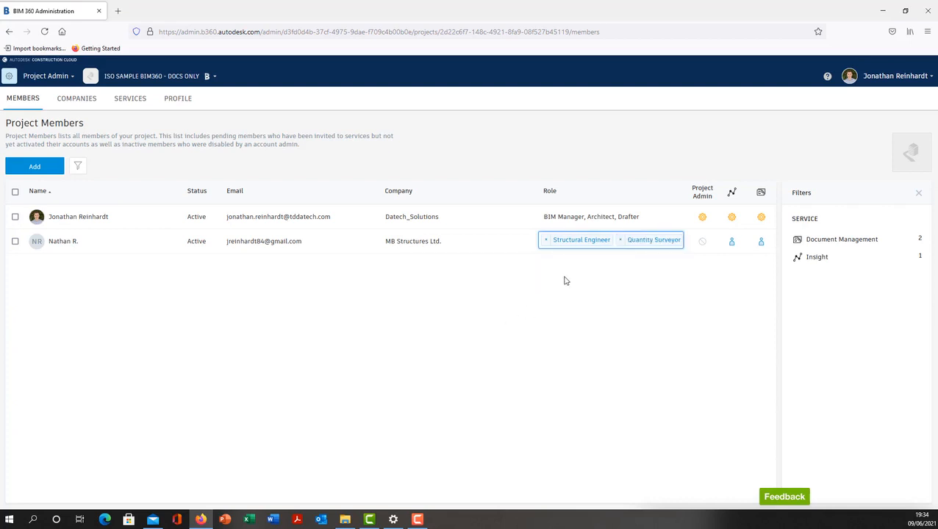
{"action": "left_click", "coordinate": [565, 319]}
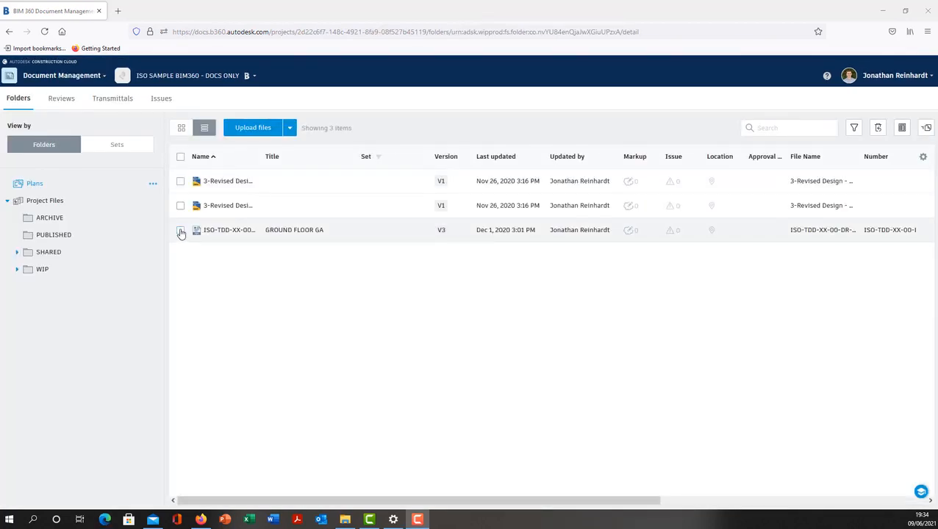
Select ISO-DT-00-00-DR-A-0001.pdf in the WIP Architecture (A) folder and open its review submission form
{"action": "left_click", "coordinate": [47, 272]}
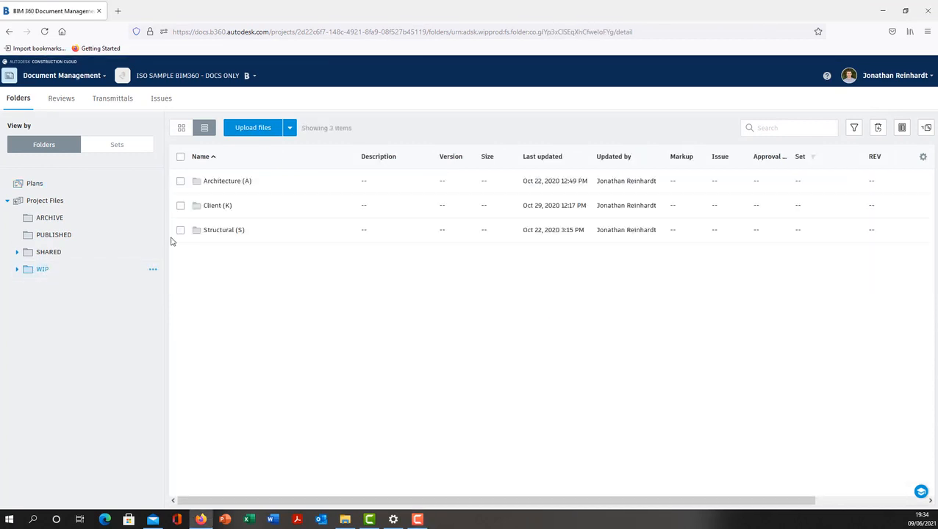
{"action": "left_click", "coordinate": [218, 184]}
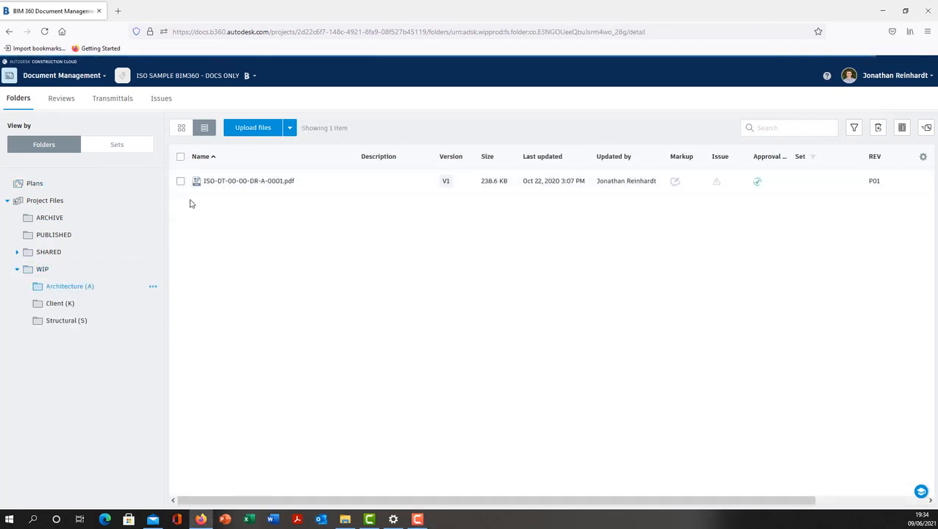
{"action": "left_click", "coordinate": [180, 182]}
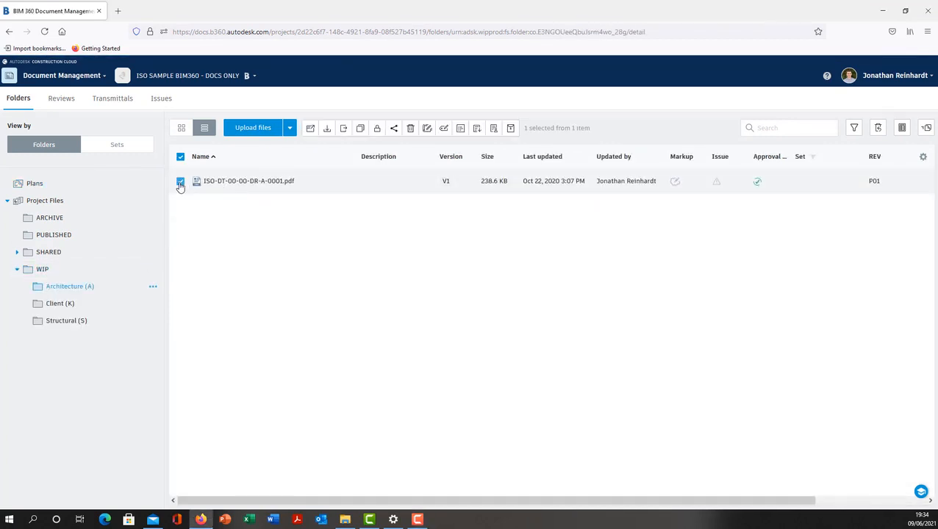
{"action": "left_click", "coordinate": [350, 181]}
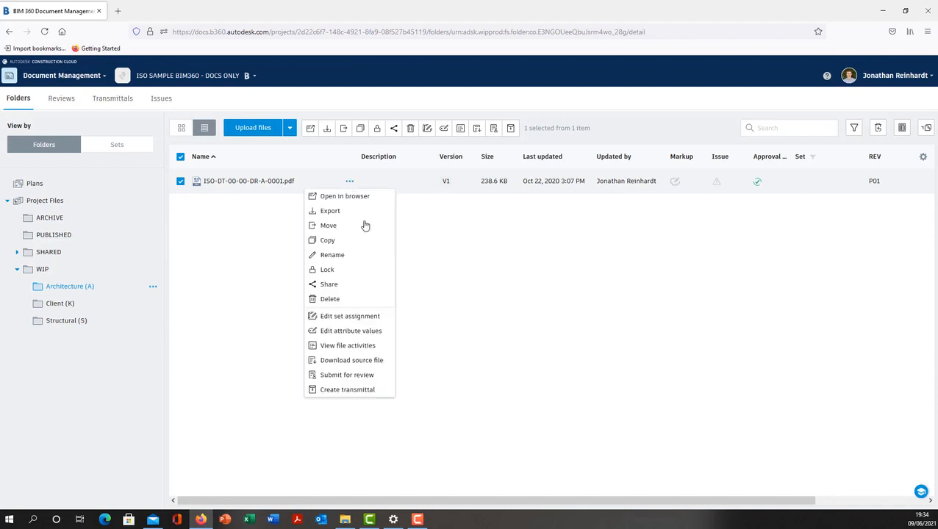
{"action": "left_click", "coordinate": [371, 376]}
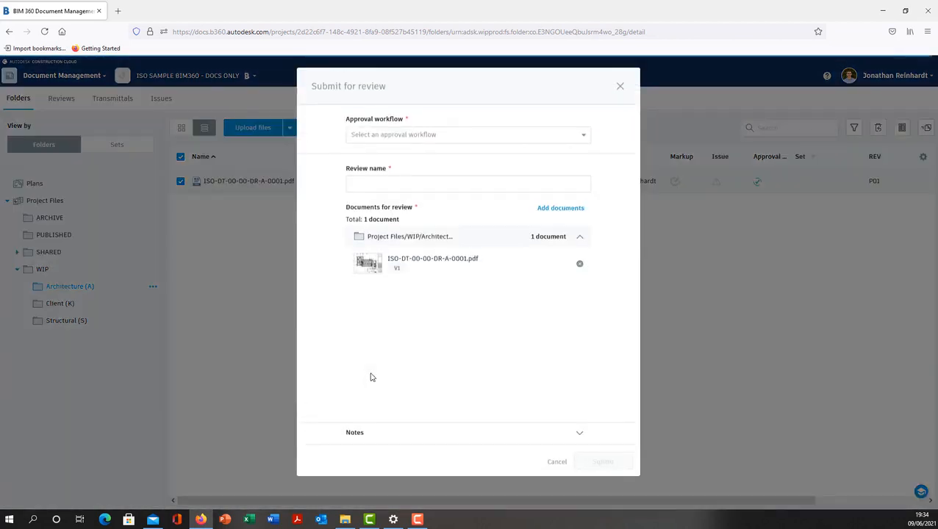
Choose the File QA approval workflow, name the review GF Plan Initial Design and submit it
{"action": "left_click", "coordinate": [479, 147]}
{"action": "left_click", "coordinate": [429, 209]}
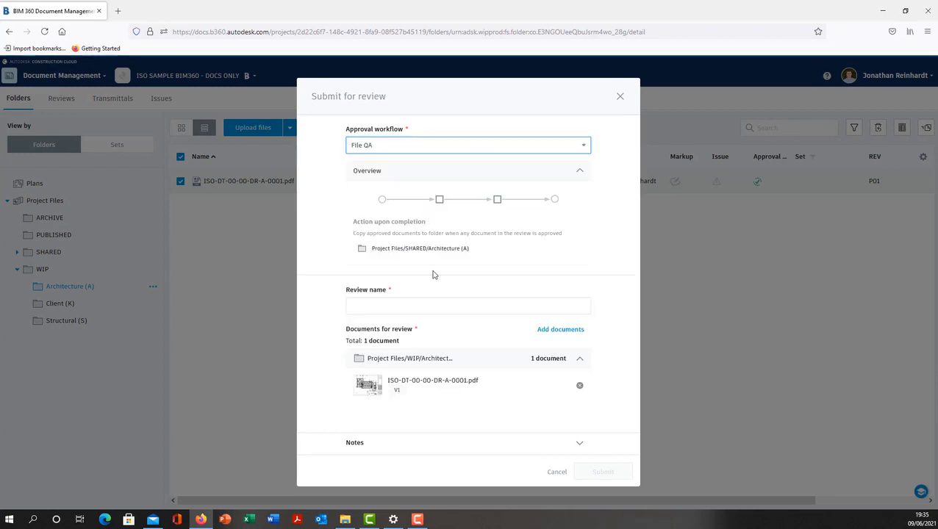
{"action": "left_click", "coordinate": [430, 303]}
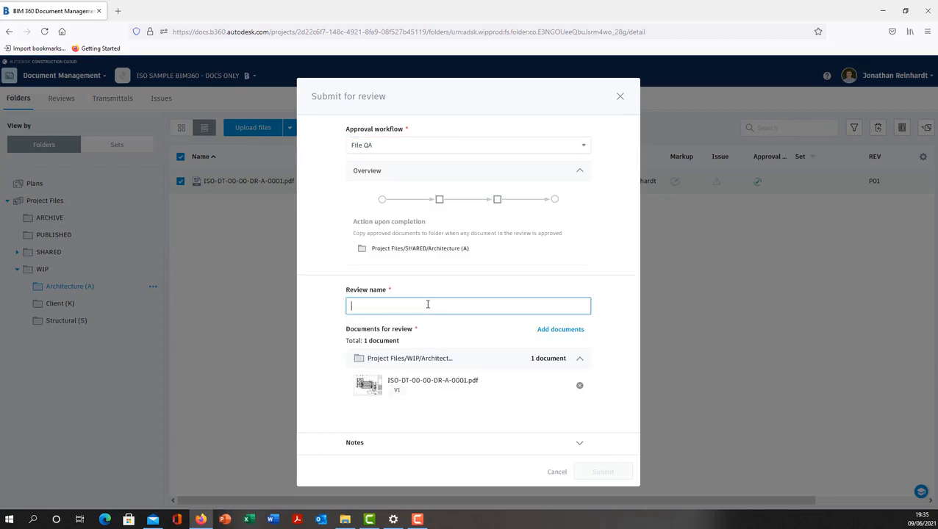
{"action": "type", "text": "GF Plan Initial Design"}
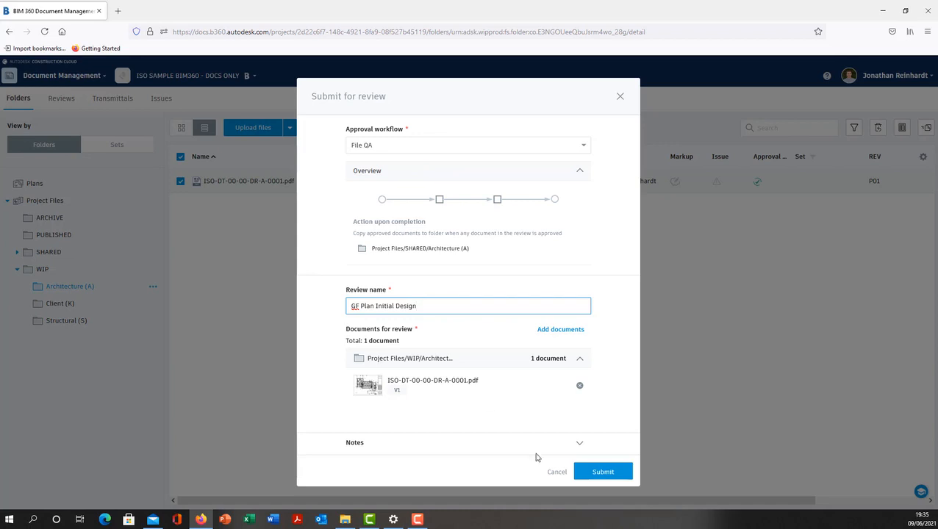
{"action": "left_click", "coordinate": [602, 474]}
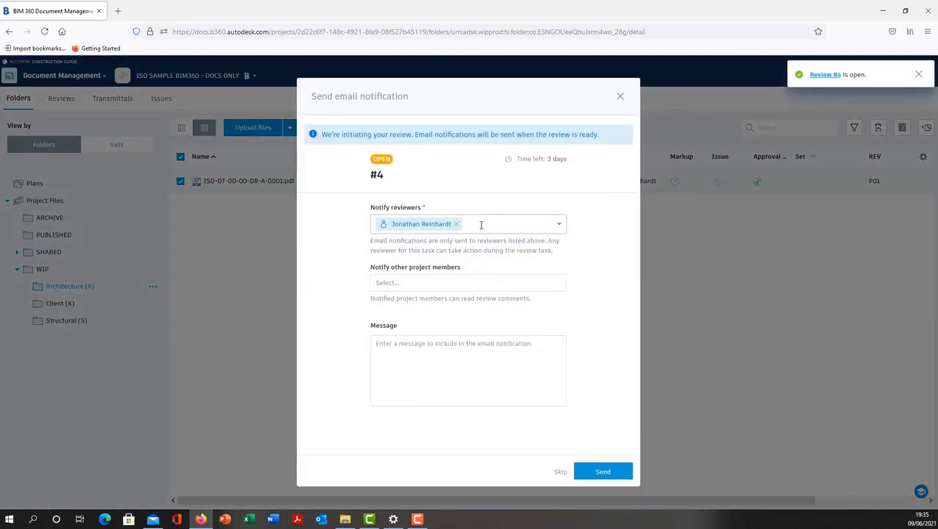
Add the Datech_Solutions company to the other members to notify and send the email notification
{"action": "left_click", "coordinate": [469, 285]}
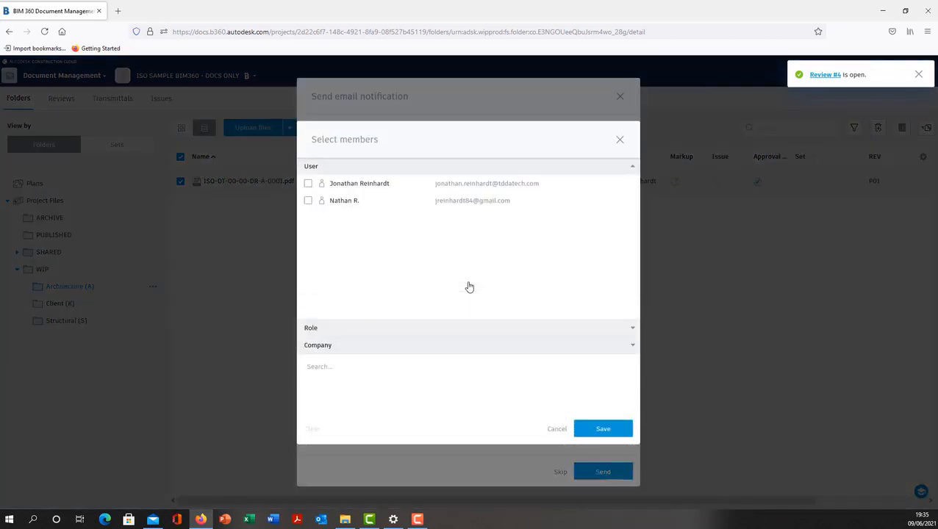
{"action": "left_click", "coordinate": [353, 346]}
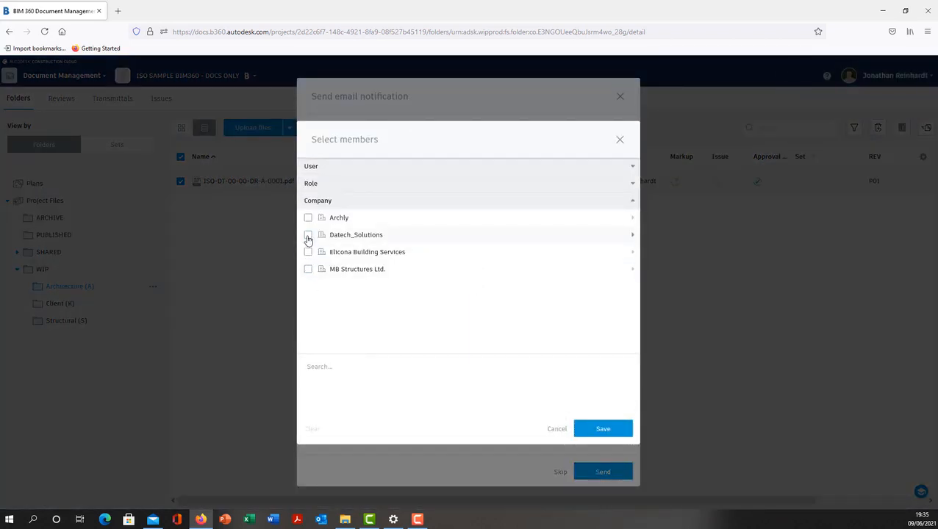
{"action": "left_click", "coordinate": [308, 235]}
{"action": "left_click", "coordinate": [602, 429]}
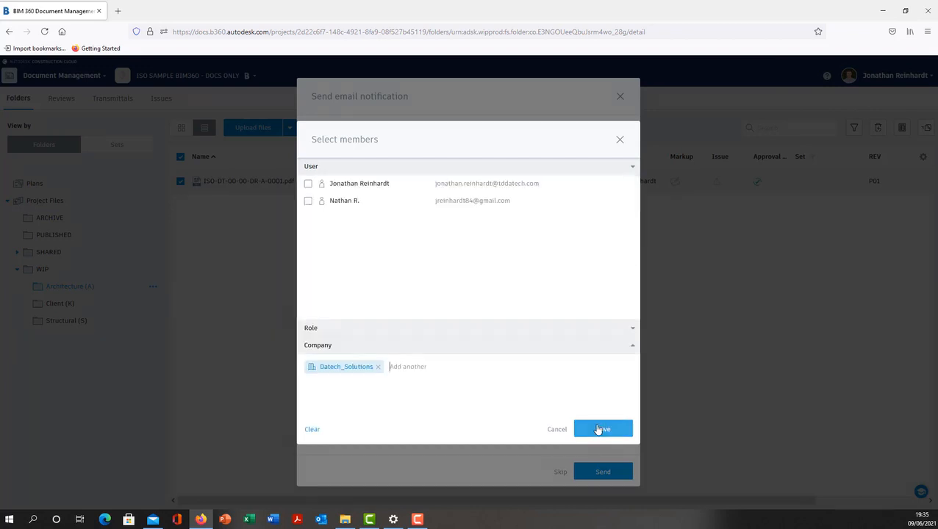
{"action": "left_click", "coordinate": [606, 472]}
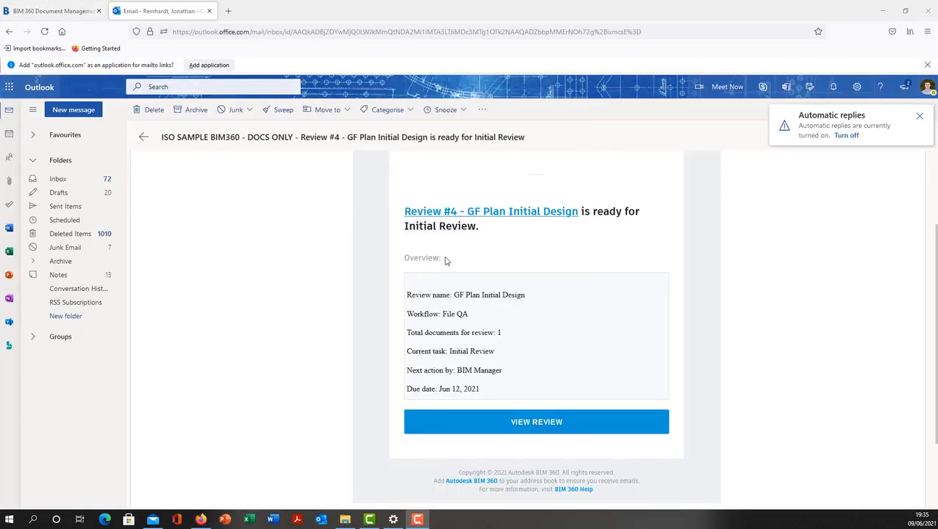
Open the review from the notification email and examine the ground floor plan PDF and its issues list
{"action": "left_click", "coordinate": [538, 422]}
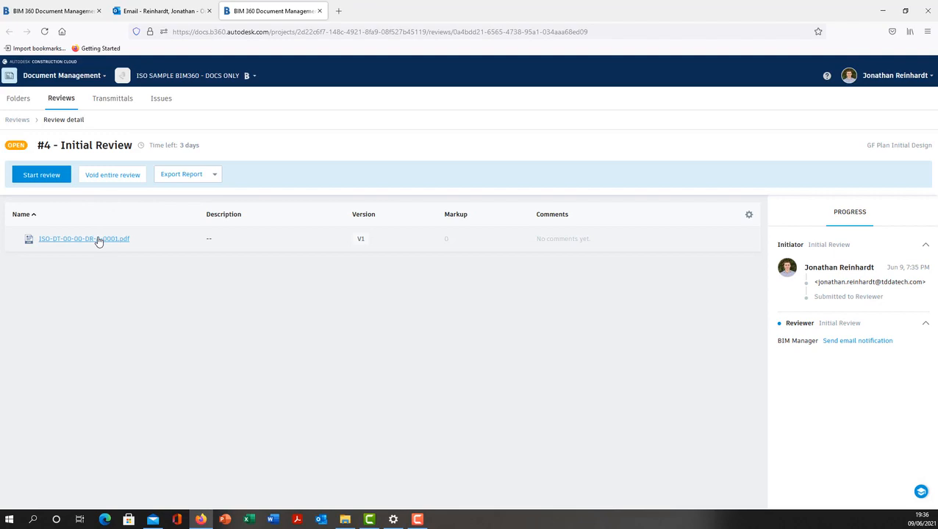
{"action": "left_click", "coordinate": [98, 239]}
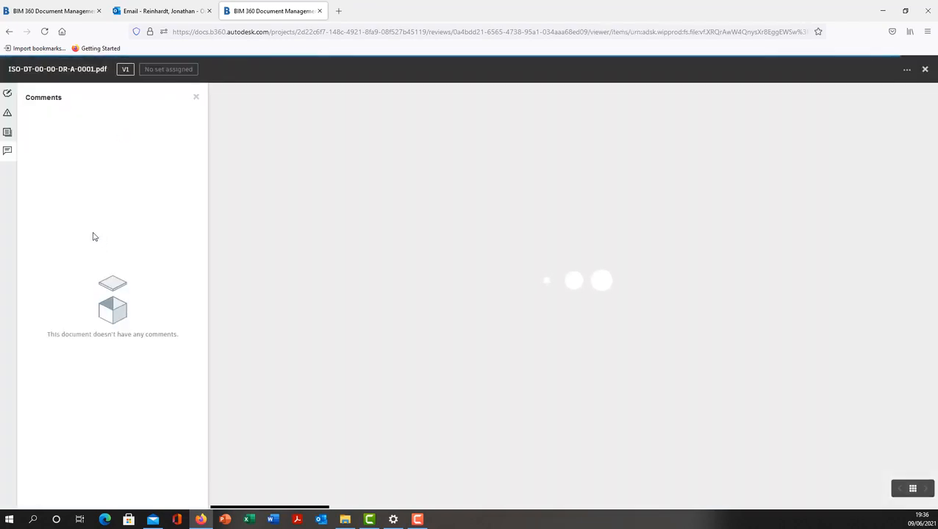
{"action": "scroll", "coordinate": [617, 252], "scroll_direction": "up", "scroll_amount": 5}
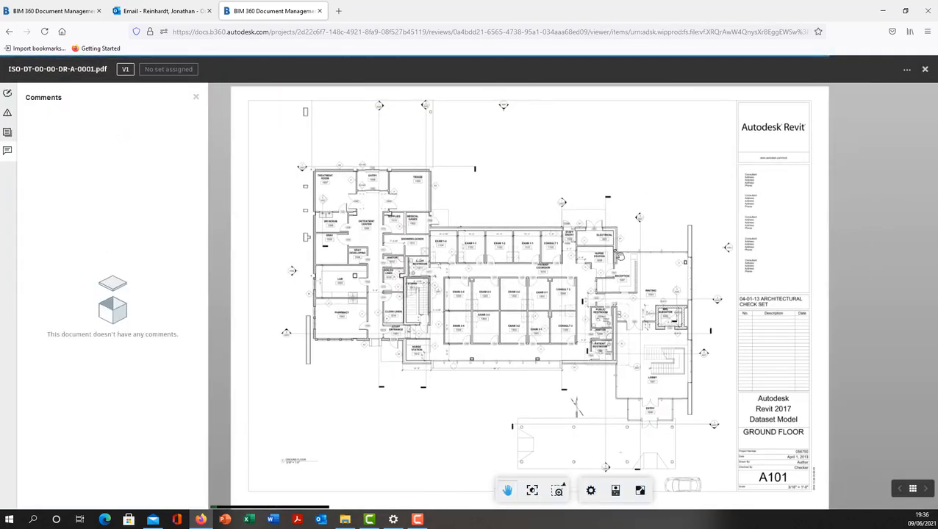
{"action": "scroll", "coordinate": [618, 252], "scroll_direction": "up", "scroll_amount": 5}
{"action": "left_click_drag", "start_coordinate": [525, 190], "coordinate": [520, 255]}
{"action": "scroll", "coordinate": [573, 277], "scroll_direction": "down", "scroll_amount": 5}
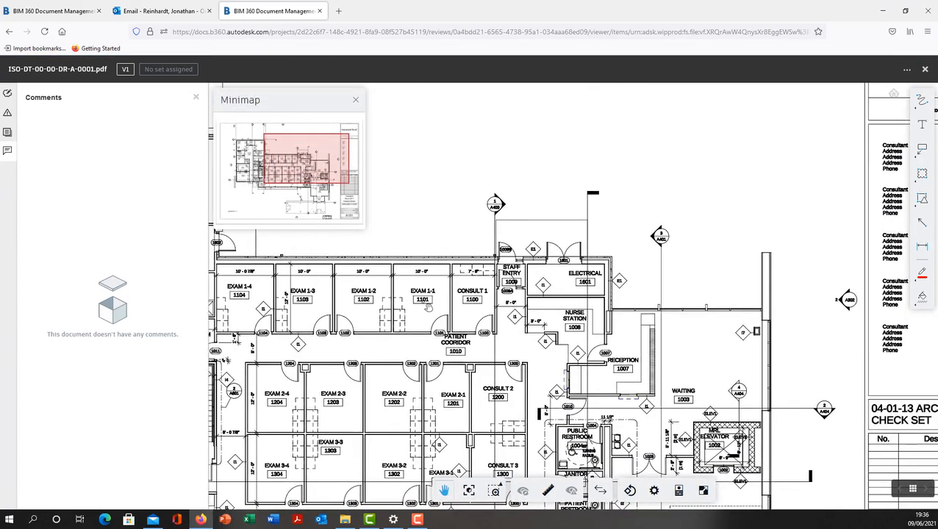
{"action": "left_click", "coordinate": [7, 113]}
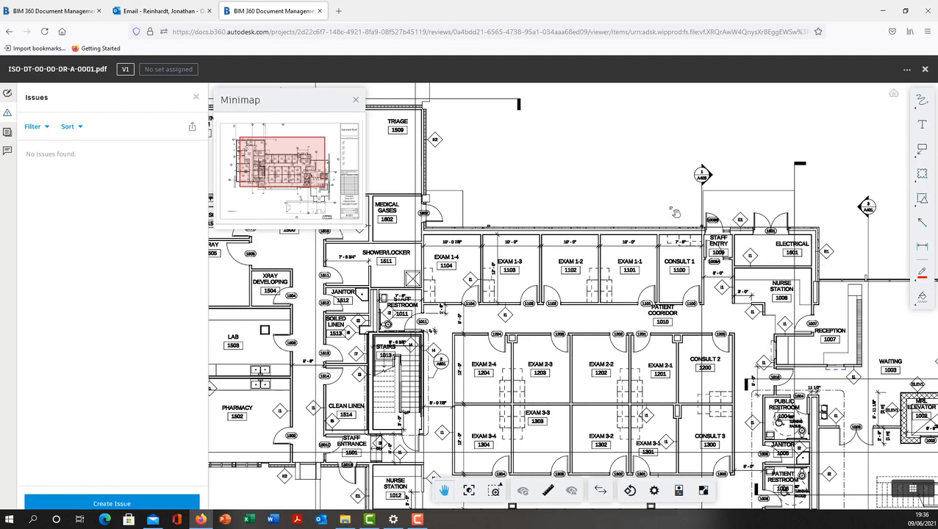
{"action": "left_click", "coordinate": [924, 69]}
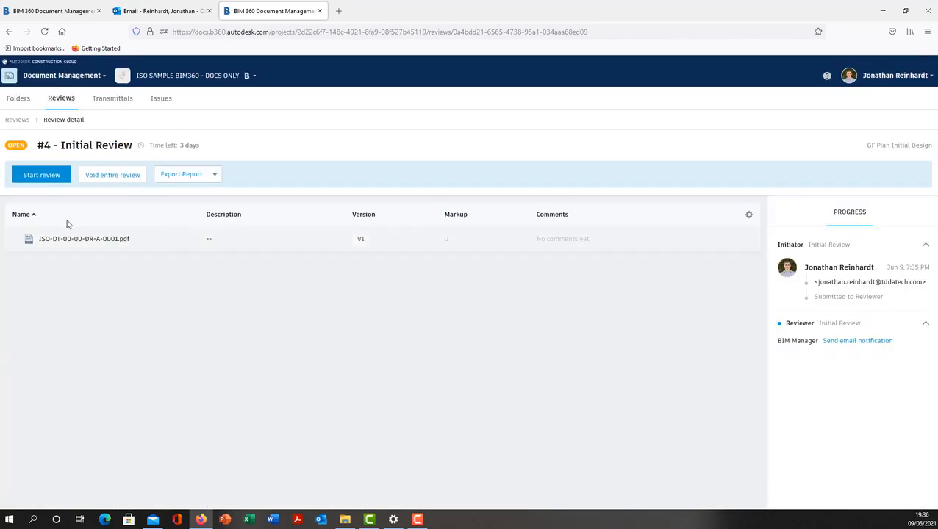
Start the Initial Review task and submit it without notes
{"action": "left_click", "coordinate": [52, 177]}
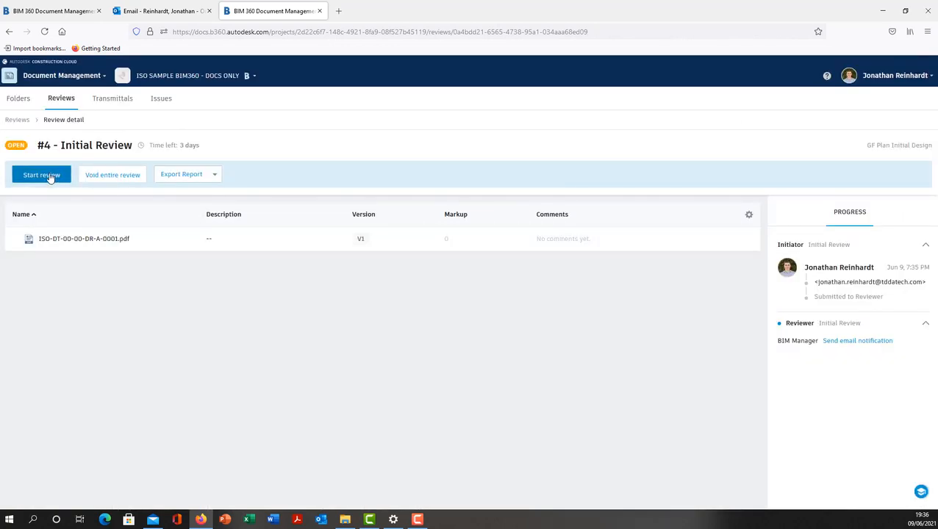
{"action": "left_click", "coordinate": [604, 314]}
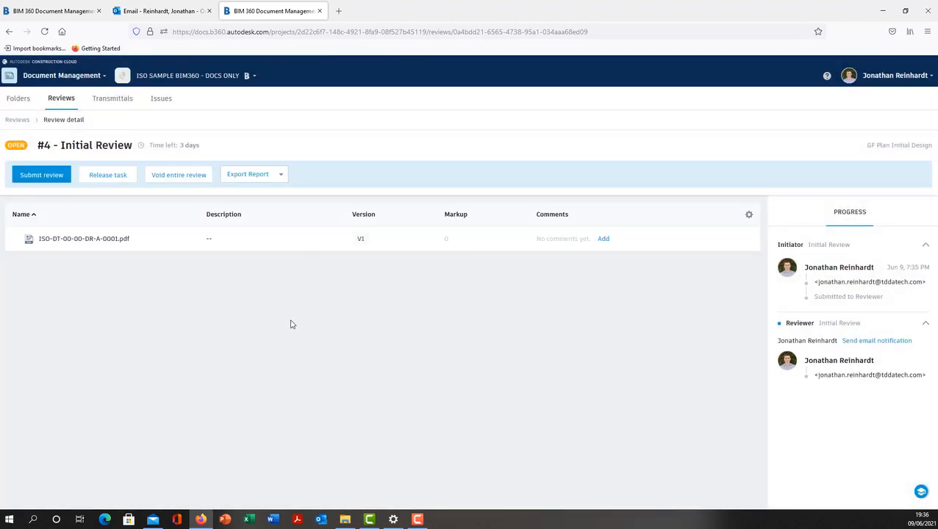
{"action": "left_click", "coordinate": [41, 174]}
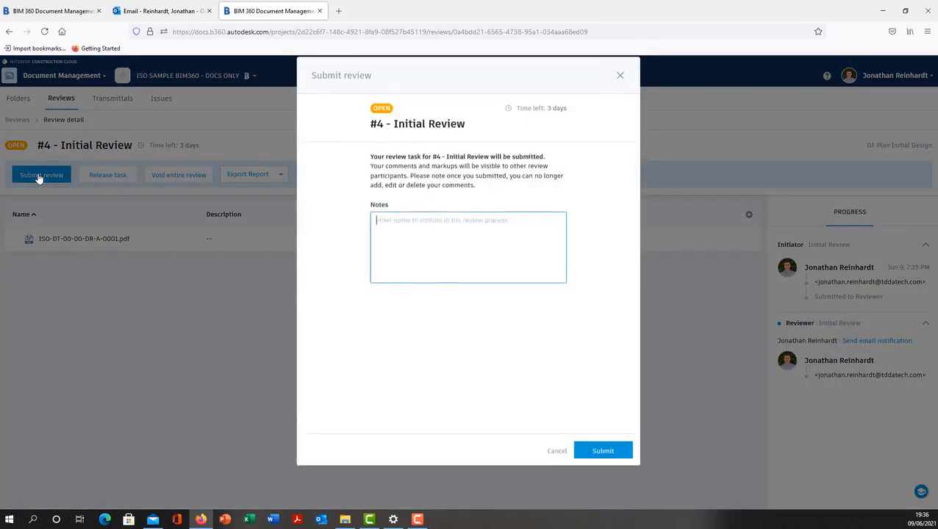
{"action": "left_click", "coordinate": [601, 473]}
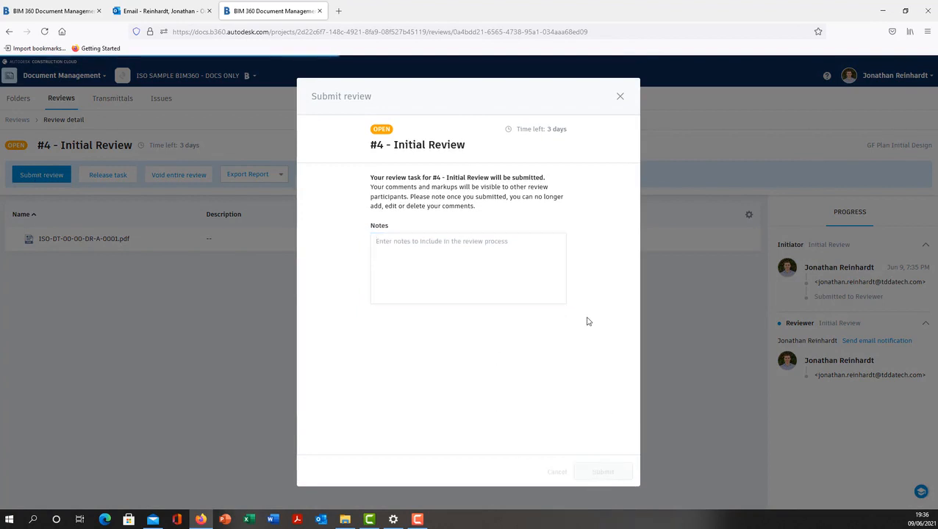